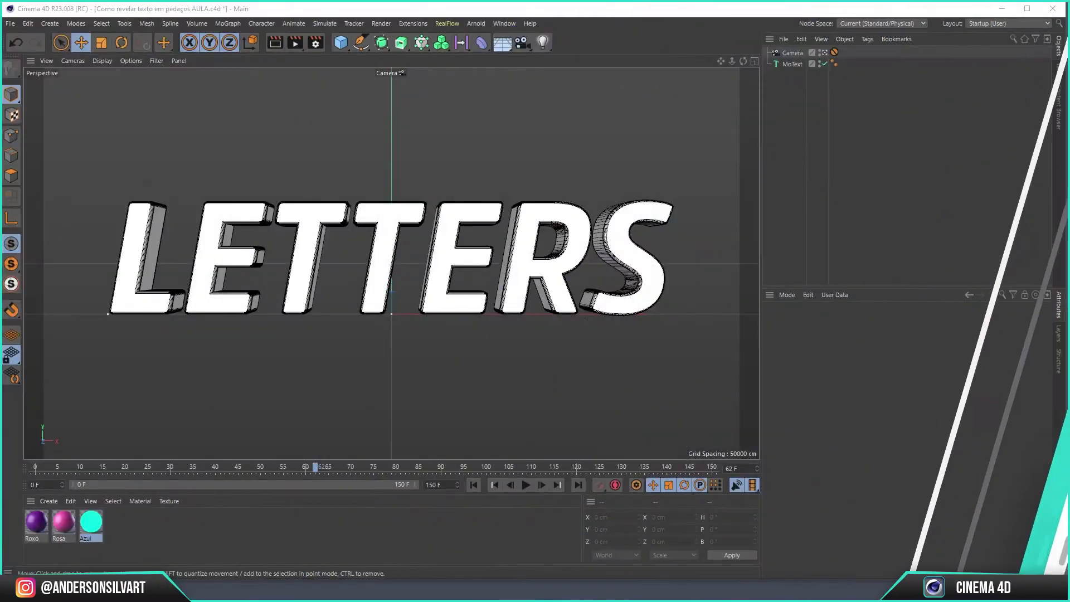
- With the LETTERS text selected and viewport menus checked, add a Cube primitive to the scene
left_click(790, 63)
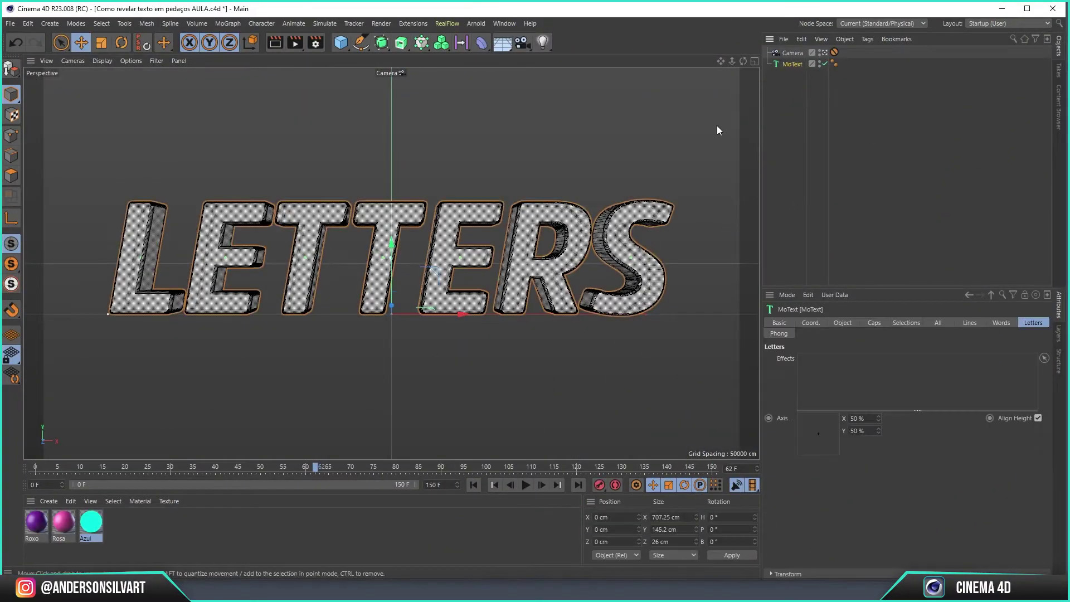
left_click(130, 61)
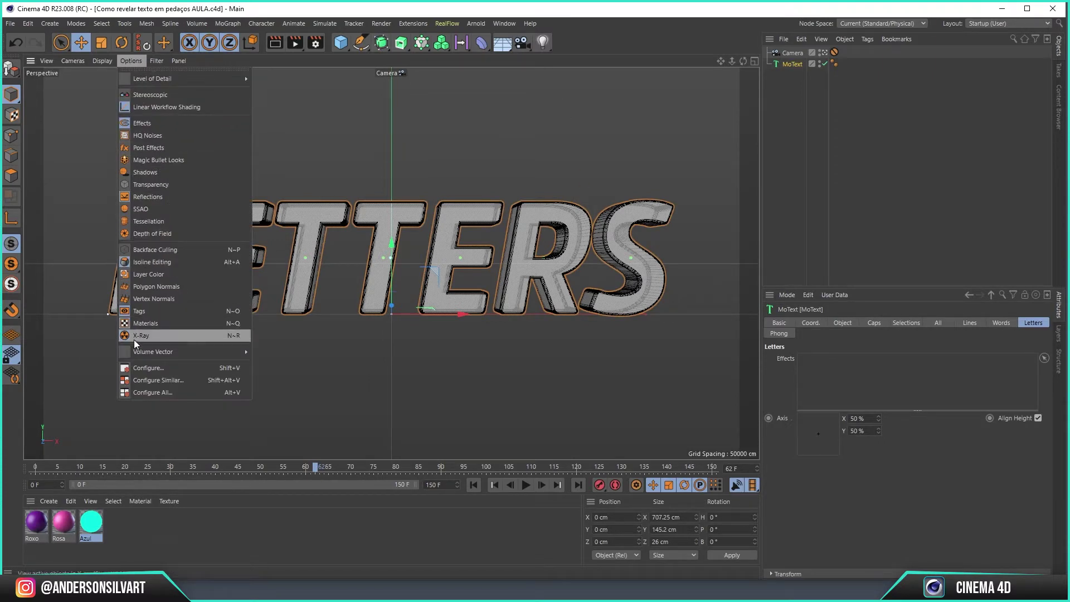
left_click(98, 61)
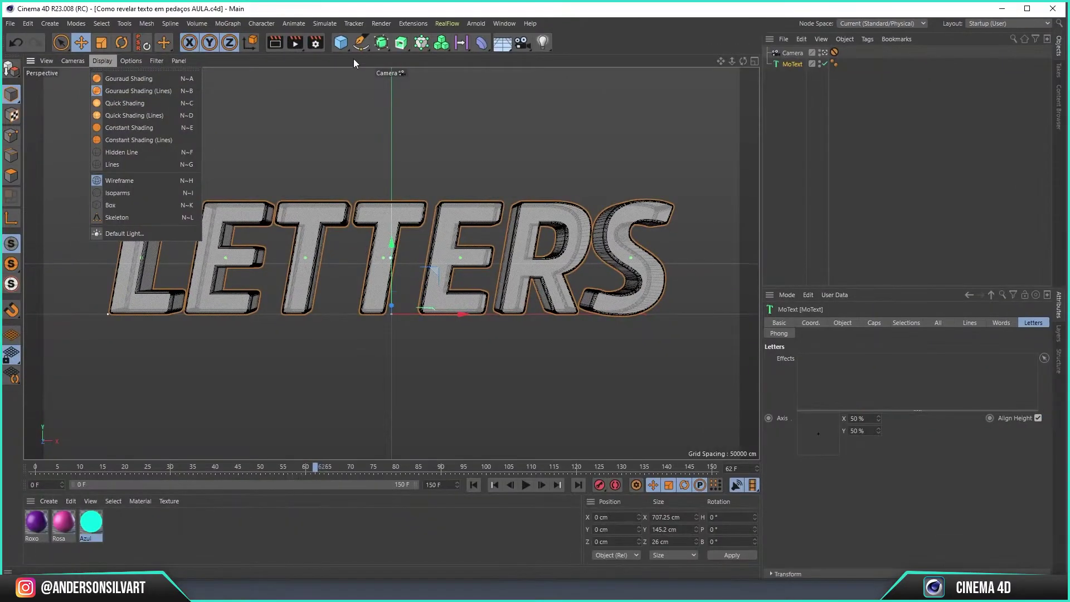
left_click(343, 45)
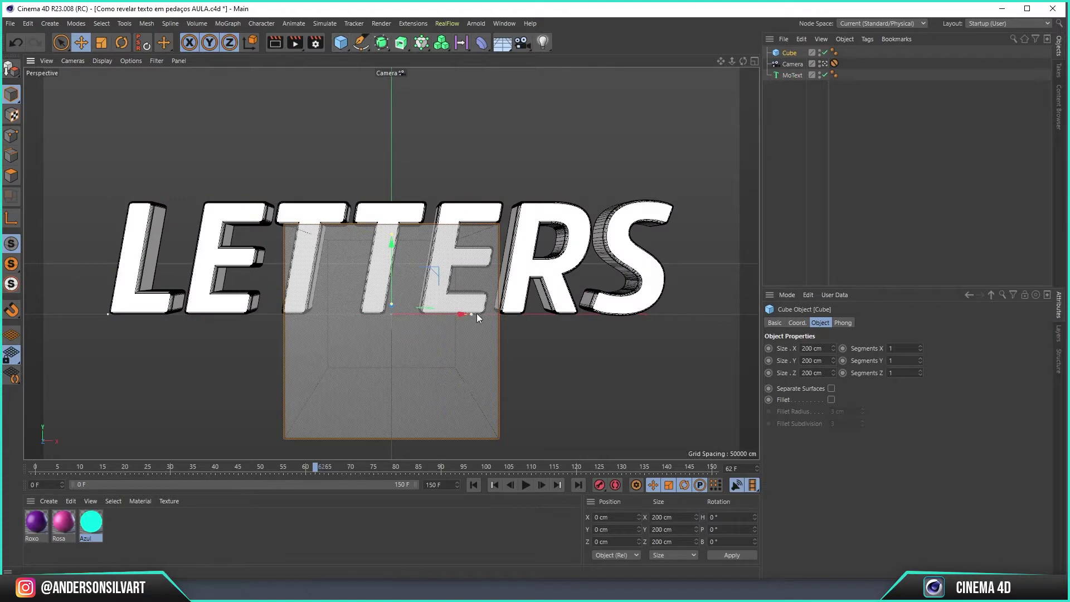
- Resize the Cube to 852.939 × 249.9 × 73.062 cm around the LETTERS text in the Front and Top views
left_click_drag(477, 313, 611, 312)
left_click(754, 59)
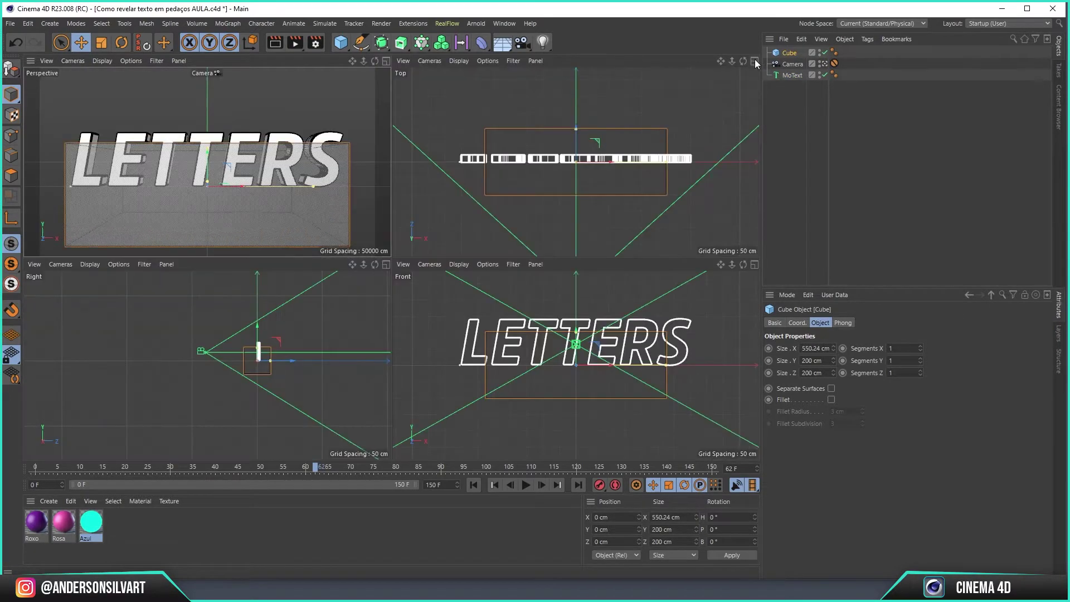
left_click(753, 266)
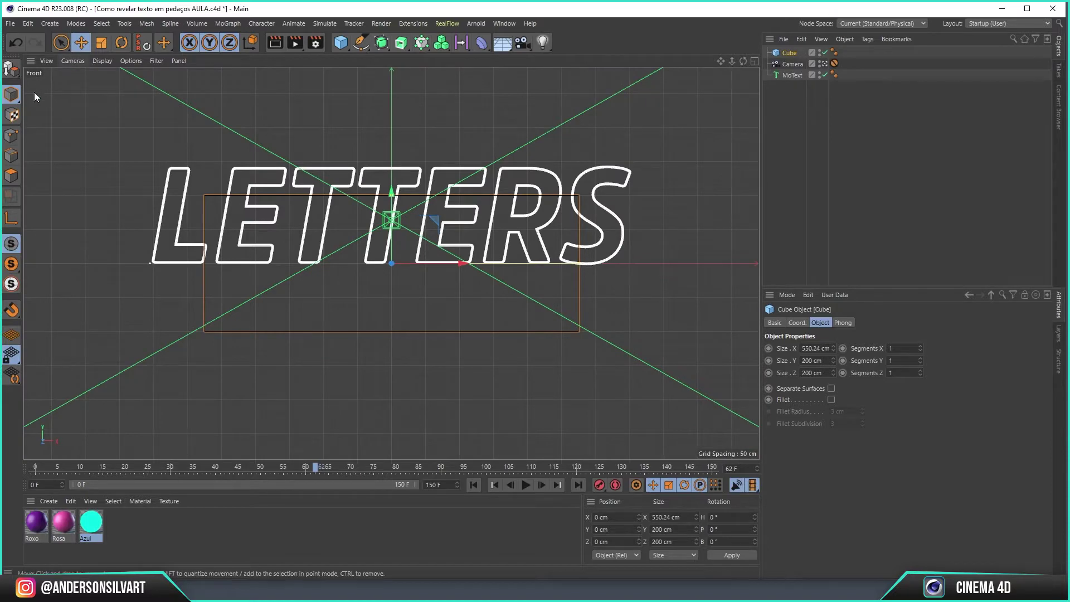
left_click_drag(583, 264, 683, 263)
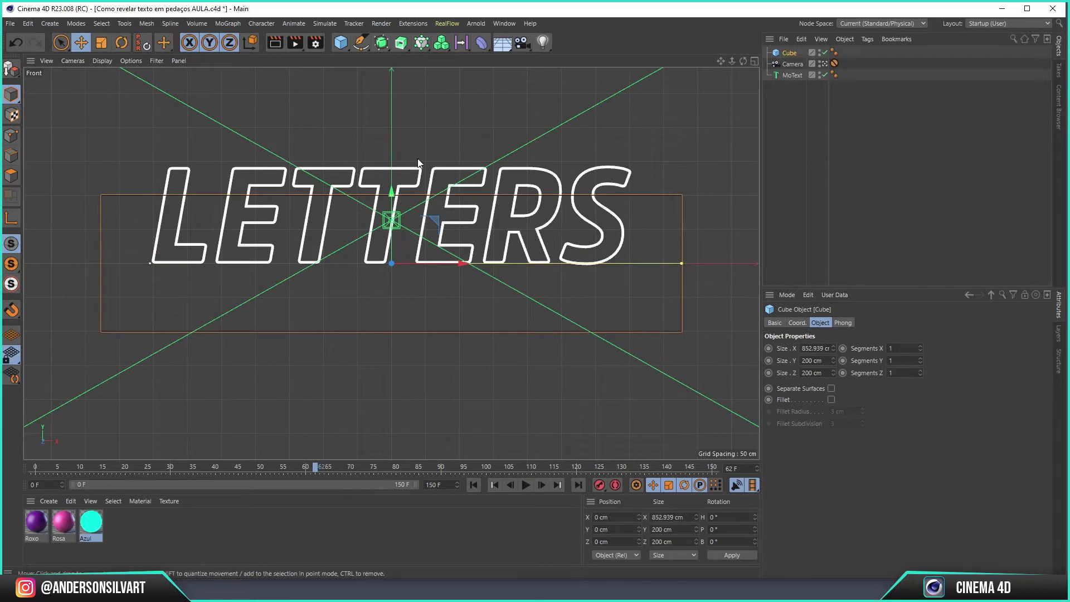
left_click_drag(392, 197, 393, 147)
left_click(757, 63)
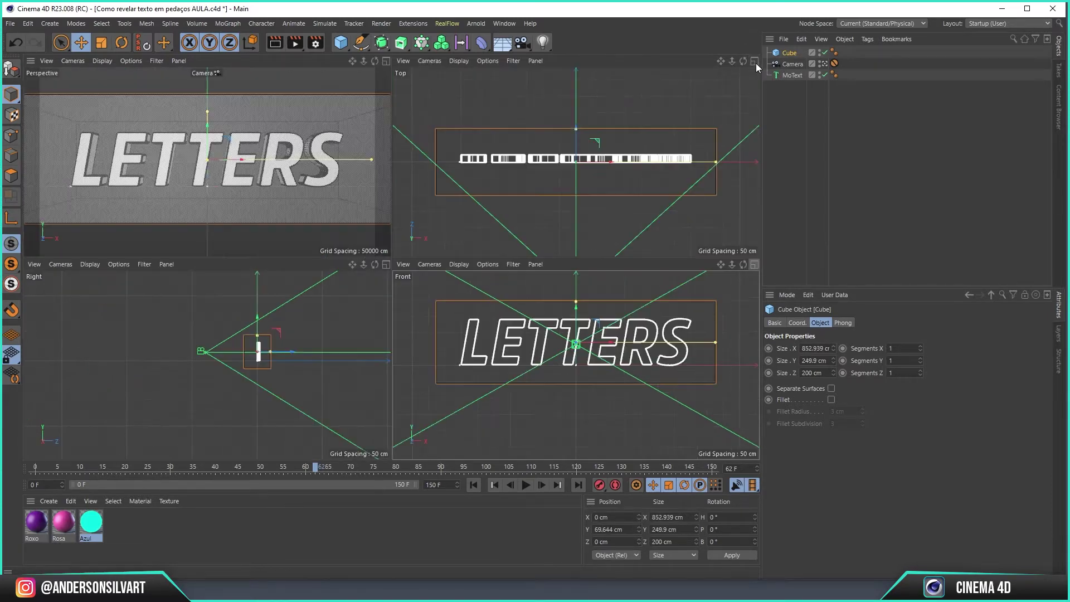
left_click_drag(578, 128, 575, 125)
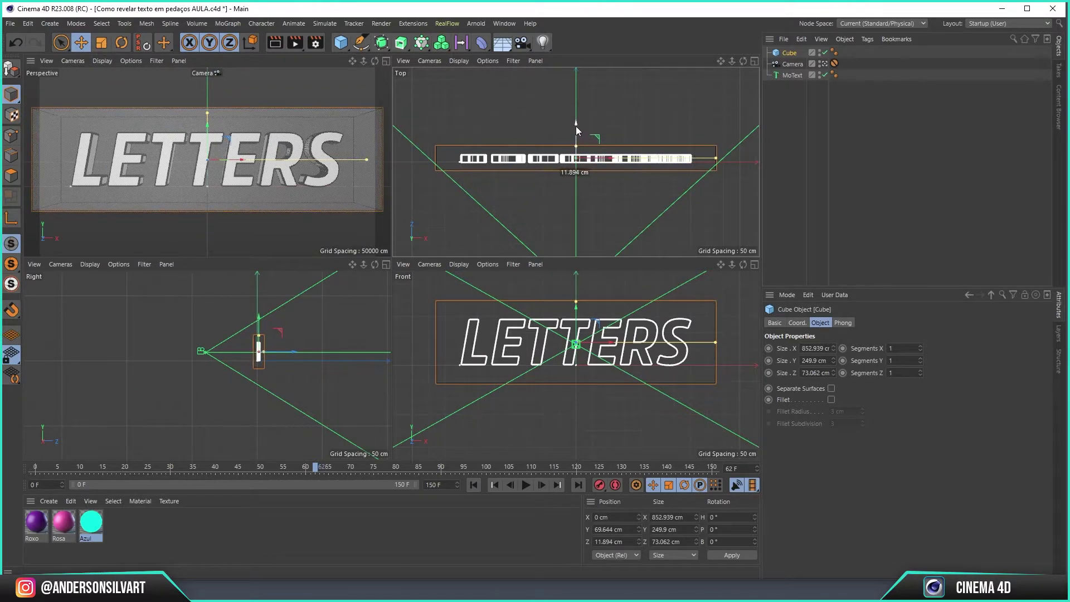
left_click_drag(576, 124, 595, 130)
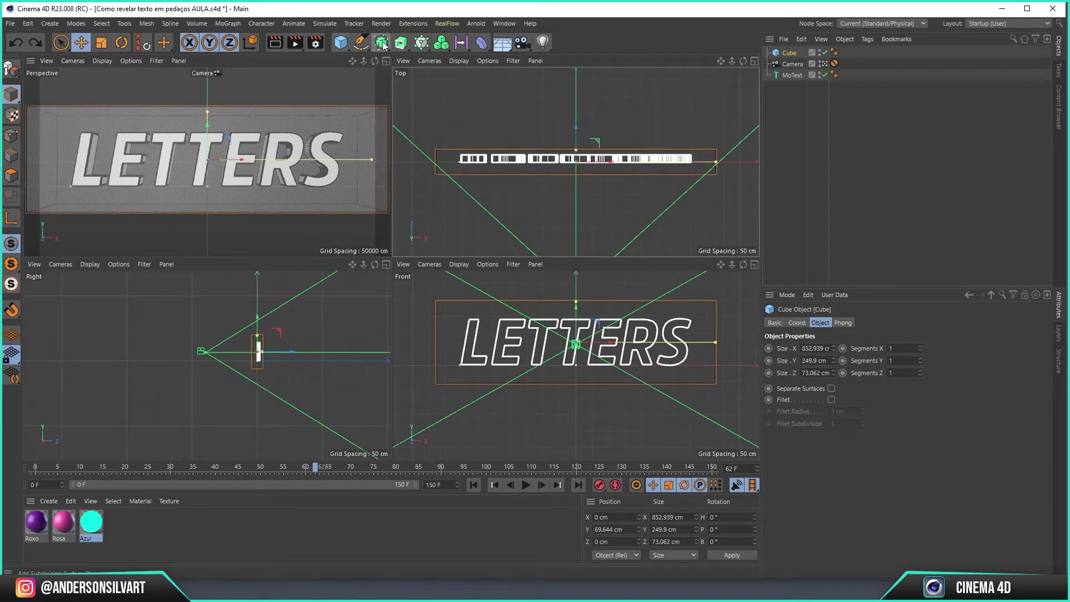
left_click(386, 61)
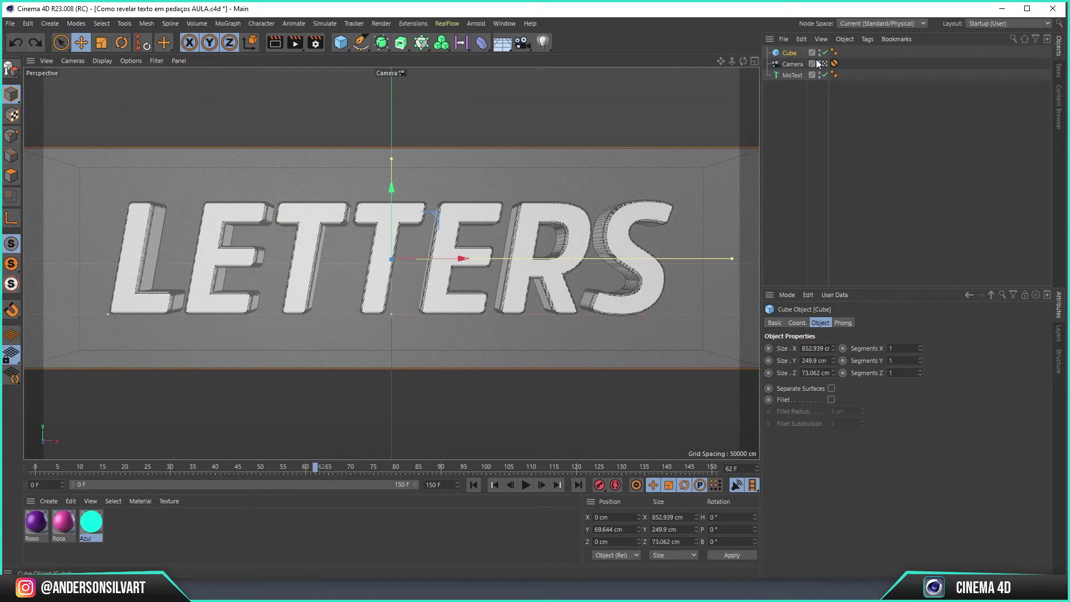
left_click(791, 76)
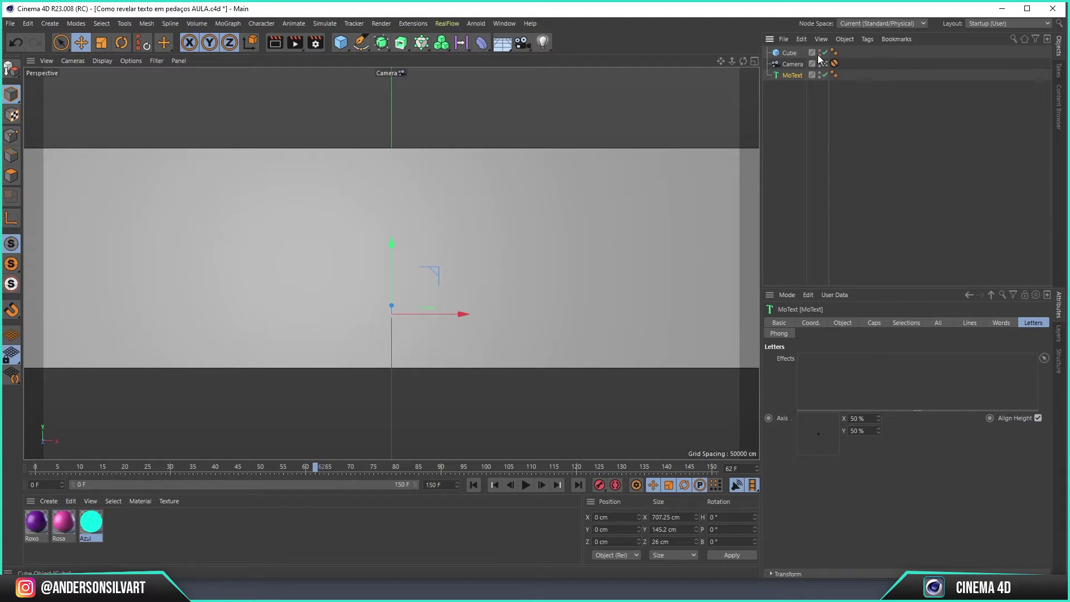
- Hide the Cube in the viewport
left_click(821, 54)
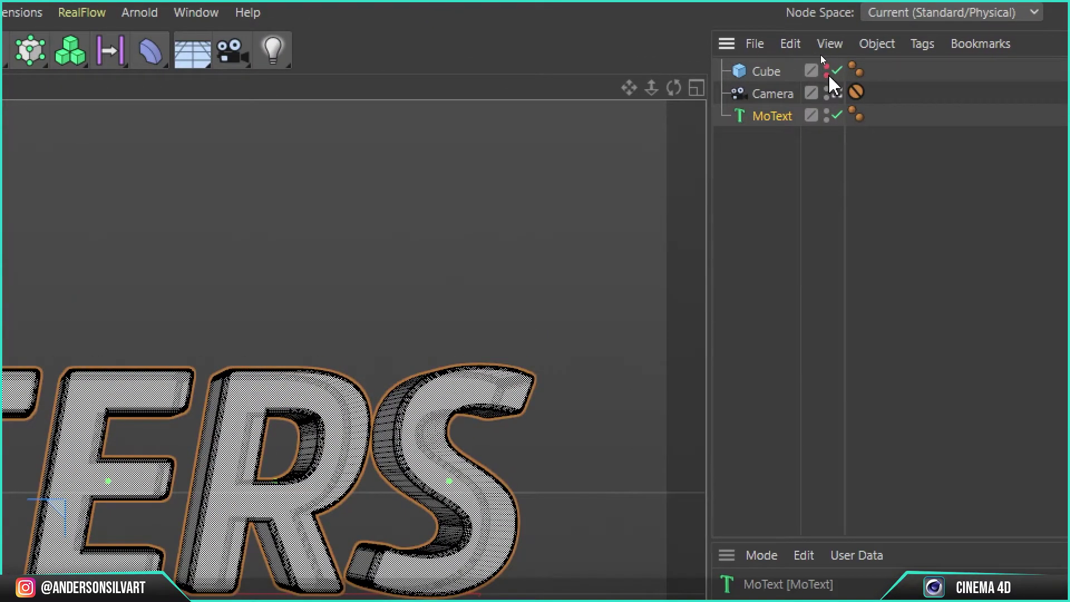
left_click(829, 71)
left_click(829, 73)
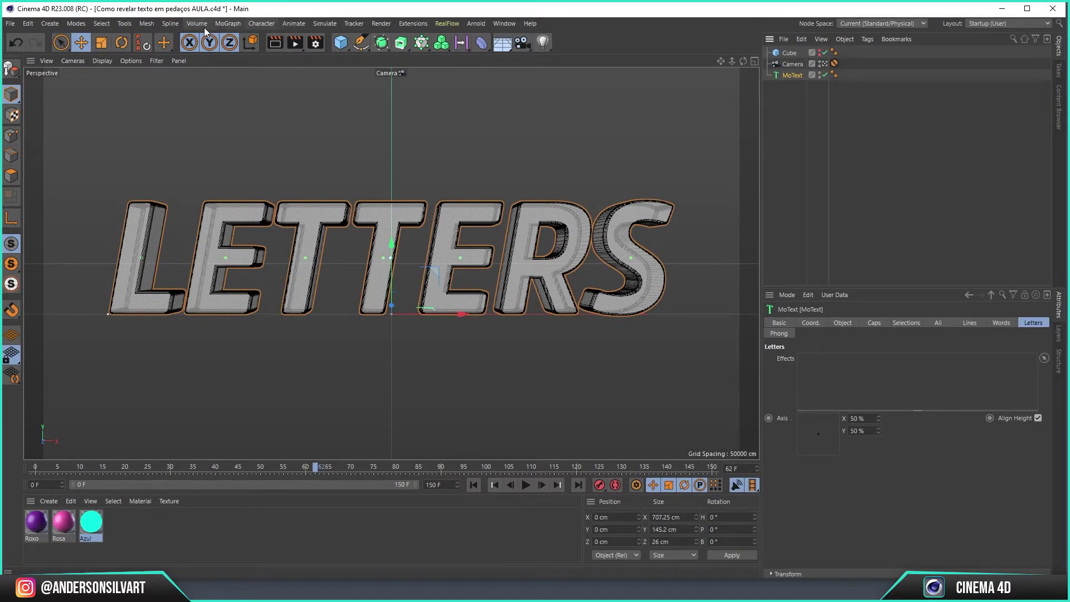
- Add a Voronoi Fracture and place the LETTERS MoText inside it
left_click(226, 23)
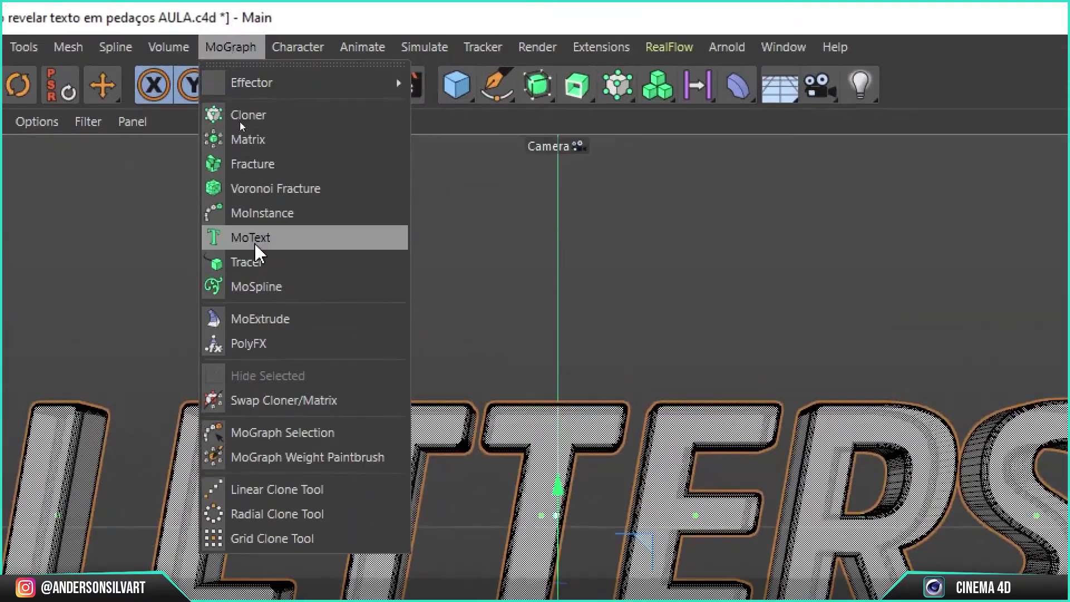
left_click(246, 94)
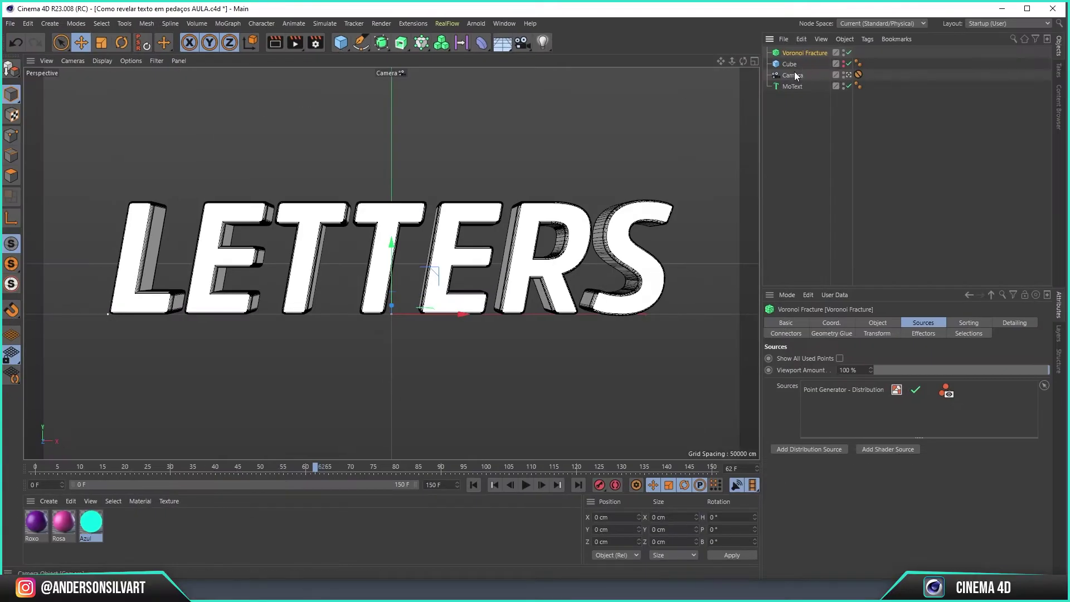
left_click_drag(792, 86, 798, 52)
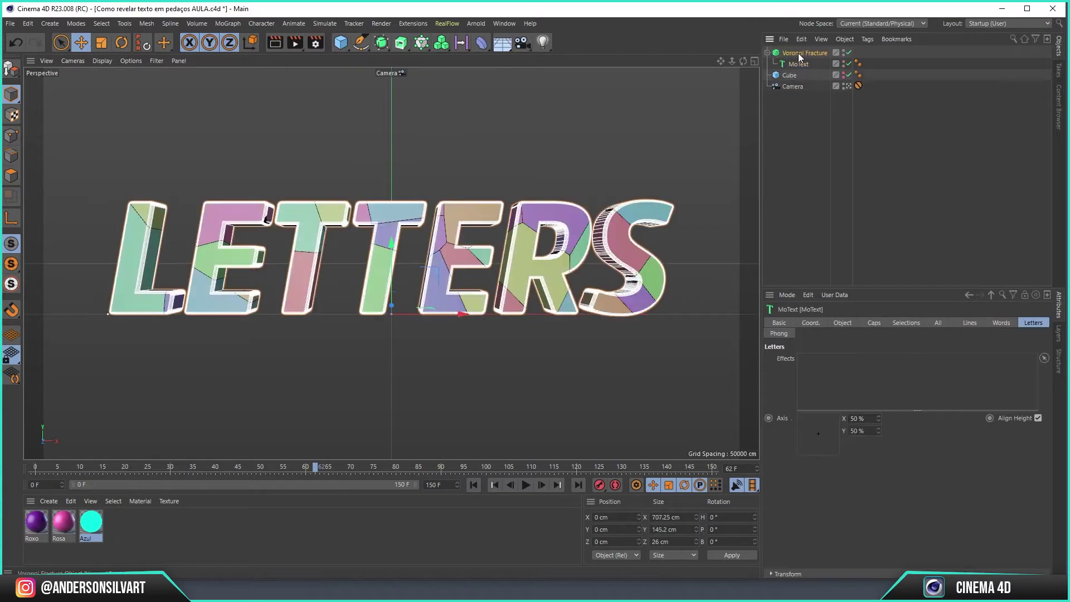
- Set the Point Generator's amount to 60, then delete that source
left_click(851, 389)
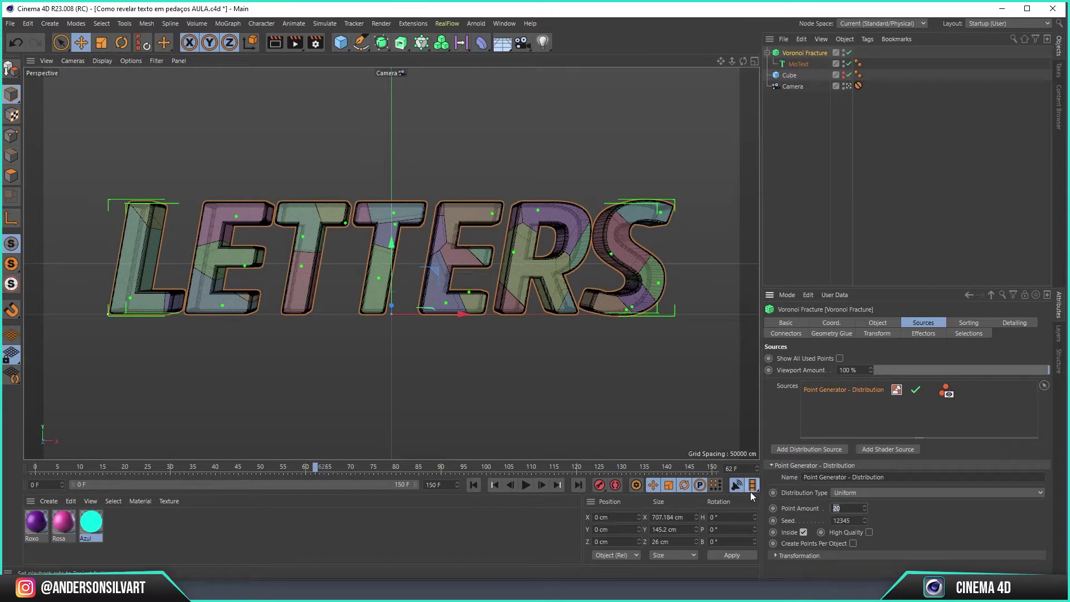
type("60")
key("Return")
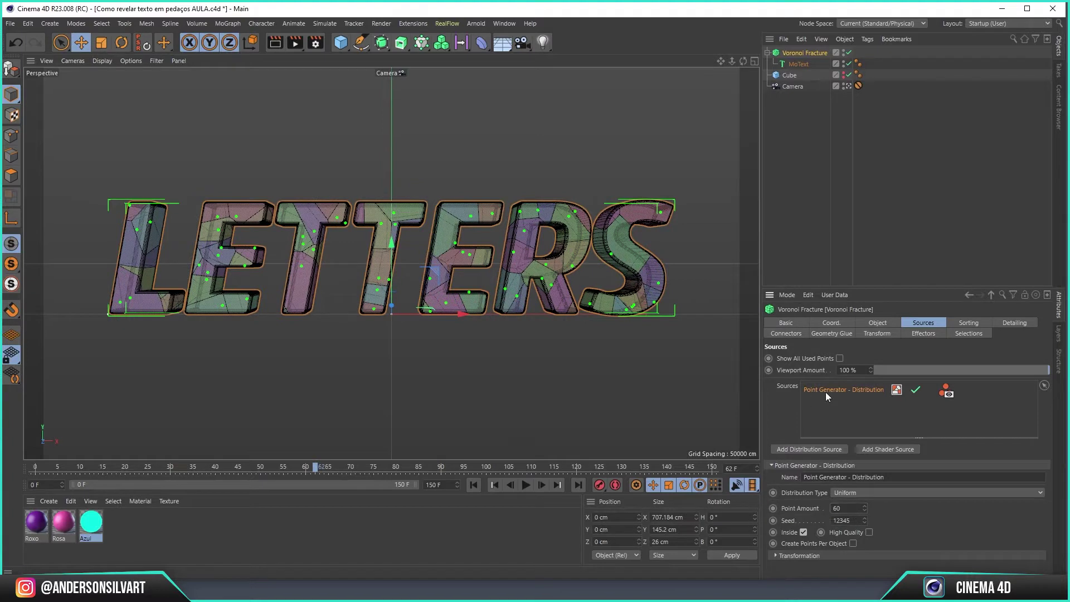
key("Delete")
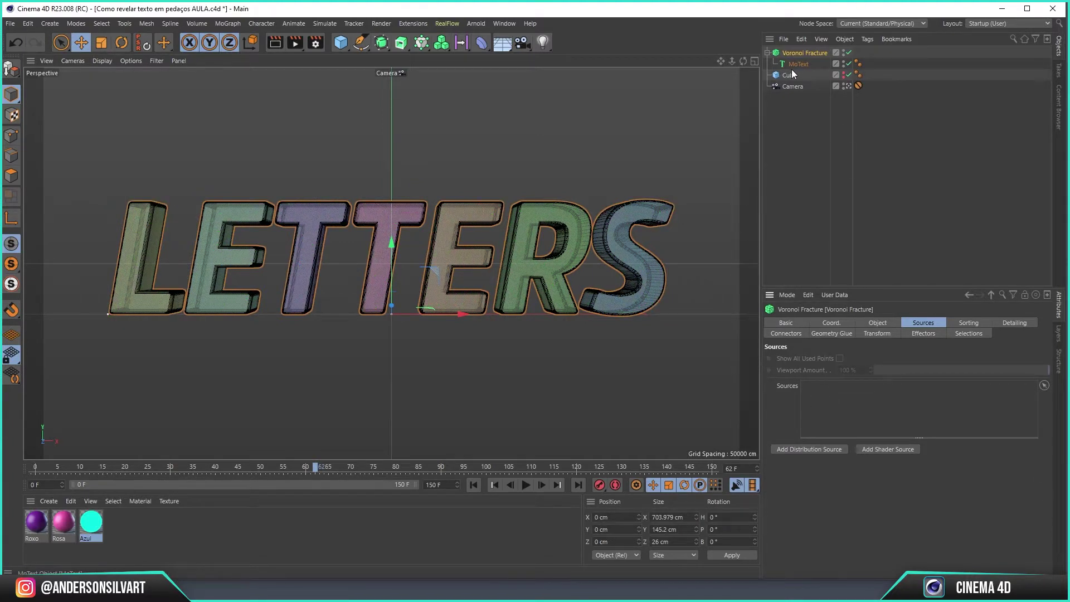
- Add the Cube to the Voronoi Fracture's Sources list
left_click(791, 74)
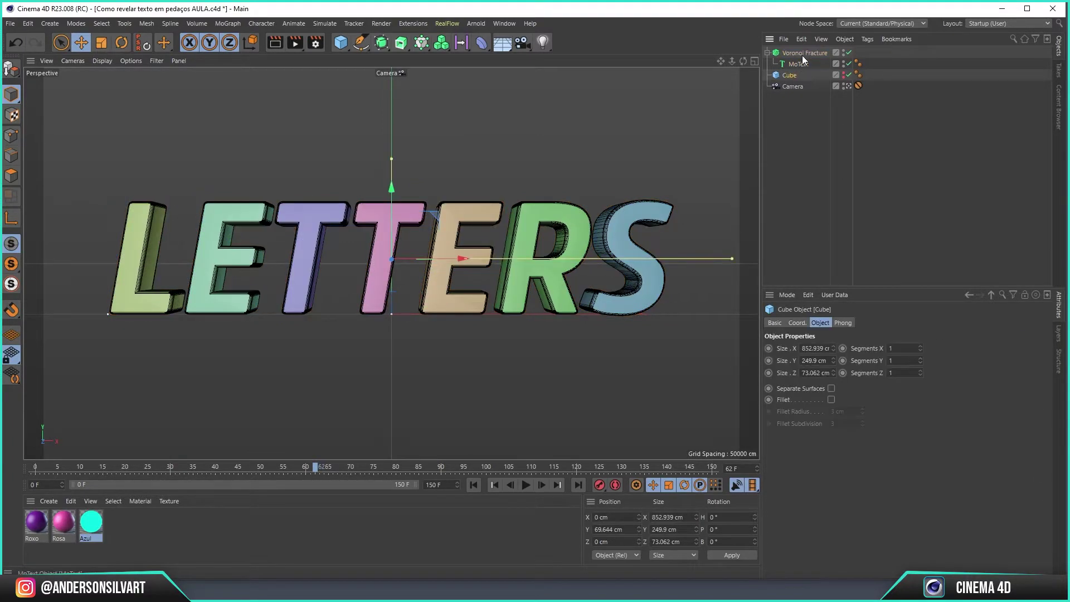
key("ctrl+z")
left_click_drag(797, 78, 830, 420)
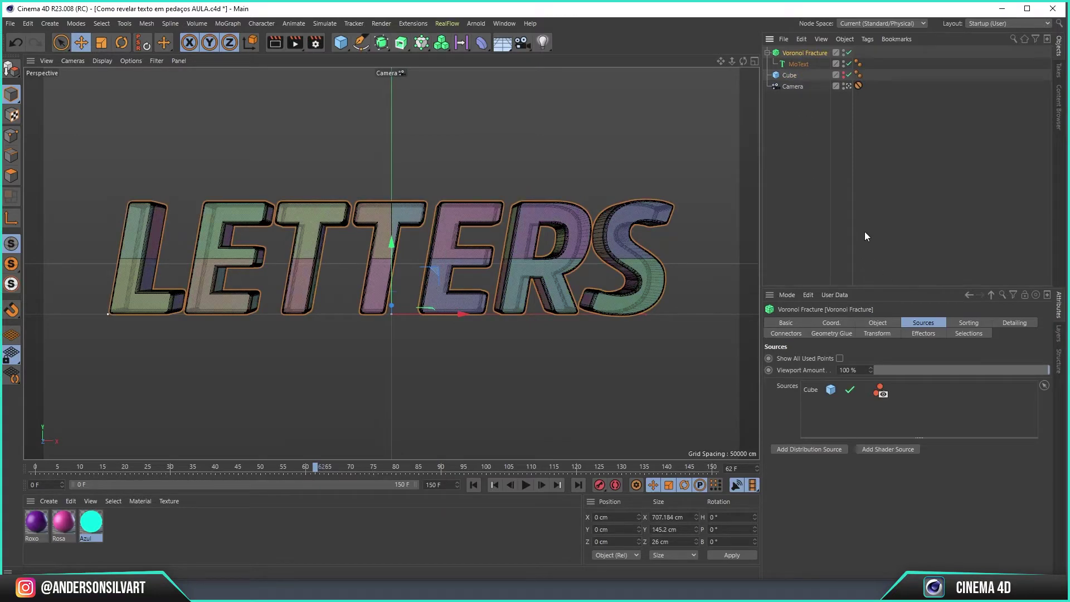
left_click(856, 218)
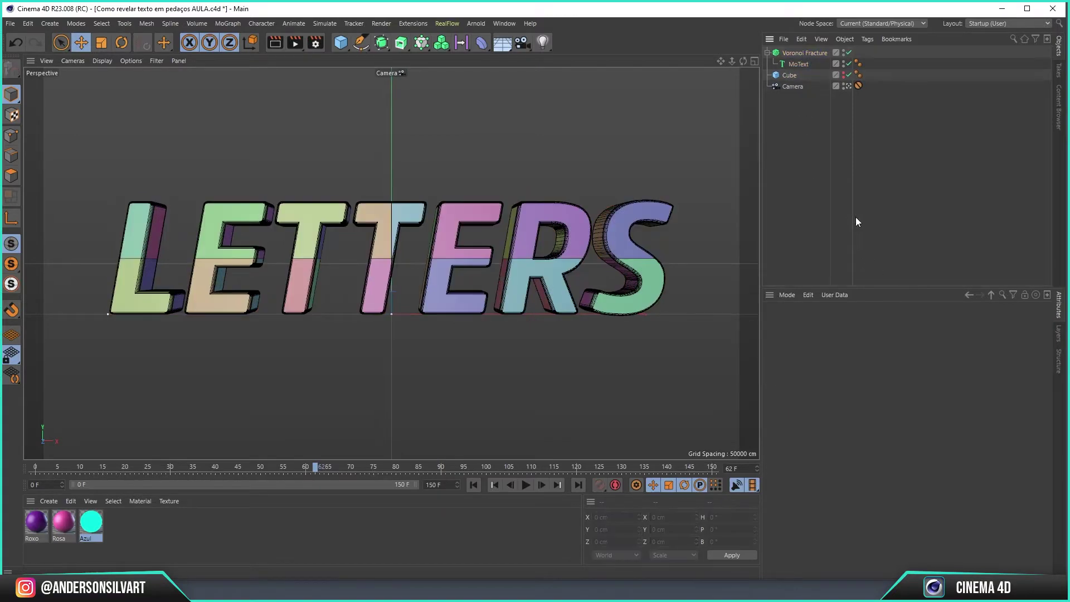
- Make the Cube visible again and give it 80 X segments
left_click(790, 75)
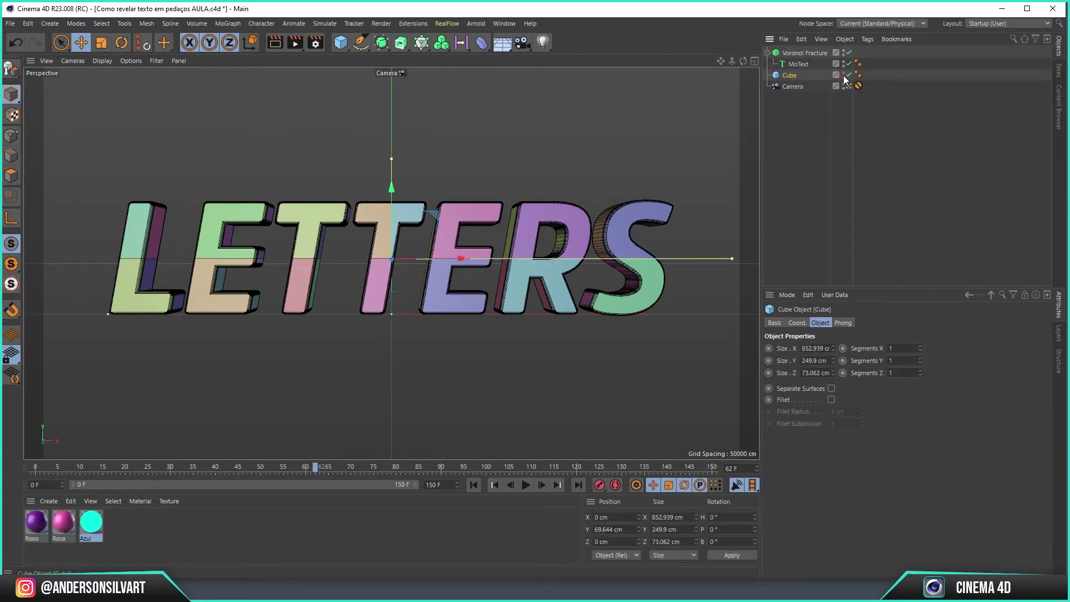
left_click(844, 74)
left_click(906, 348)
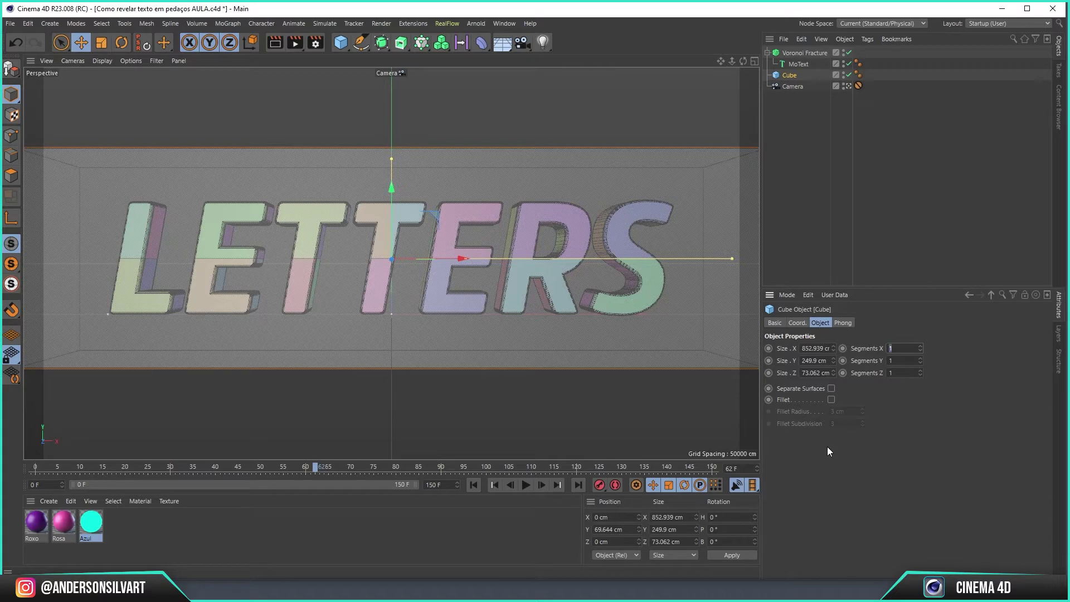
type("80")
key("Return")
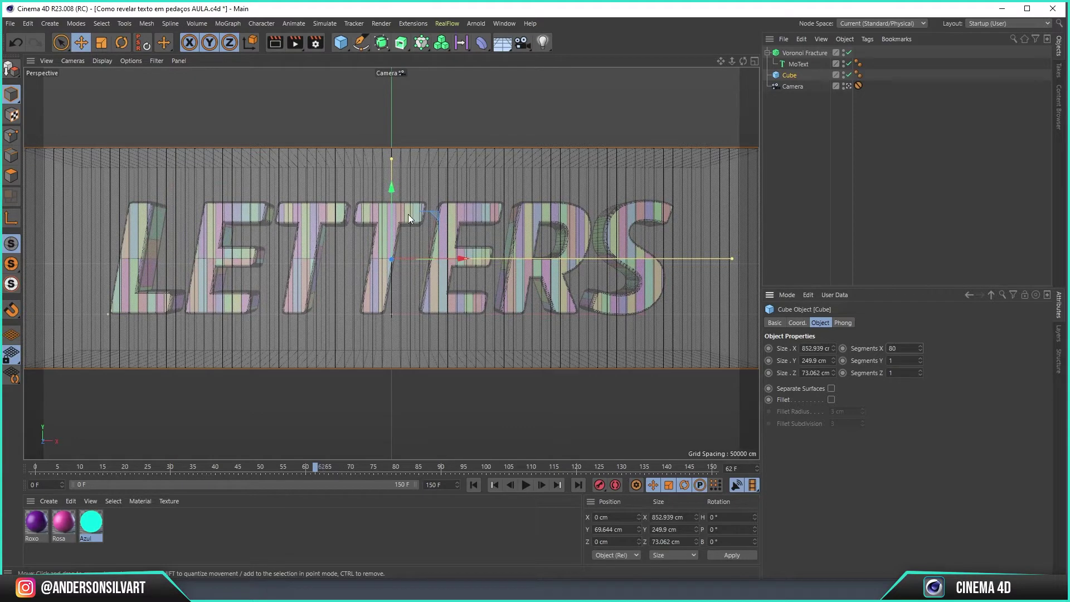
- Lower the Cube to -5.674 cm and stretch it to 303.897 cm tall
left_click_drag(391, 188, 393, 257)
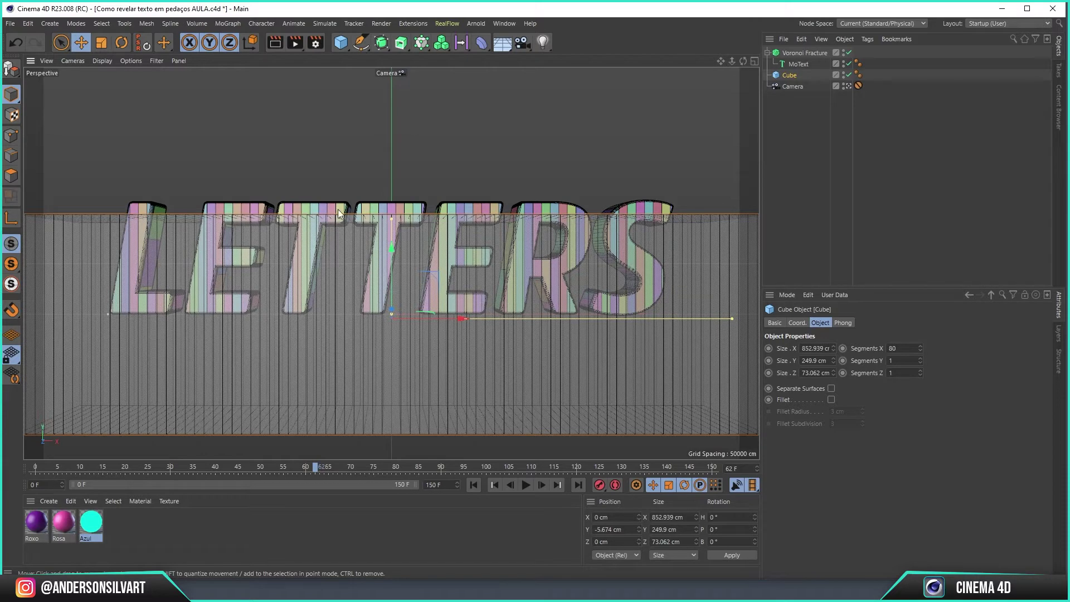
left_click_drag(390, 220, 392, 199)
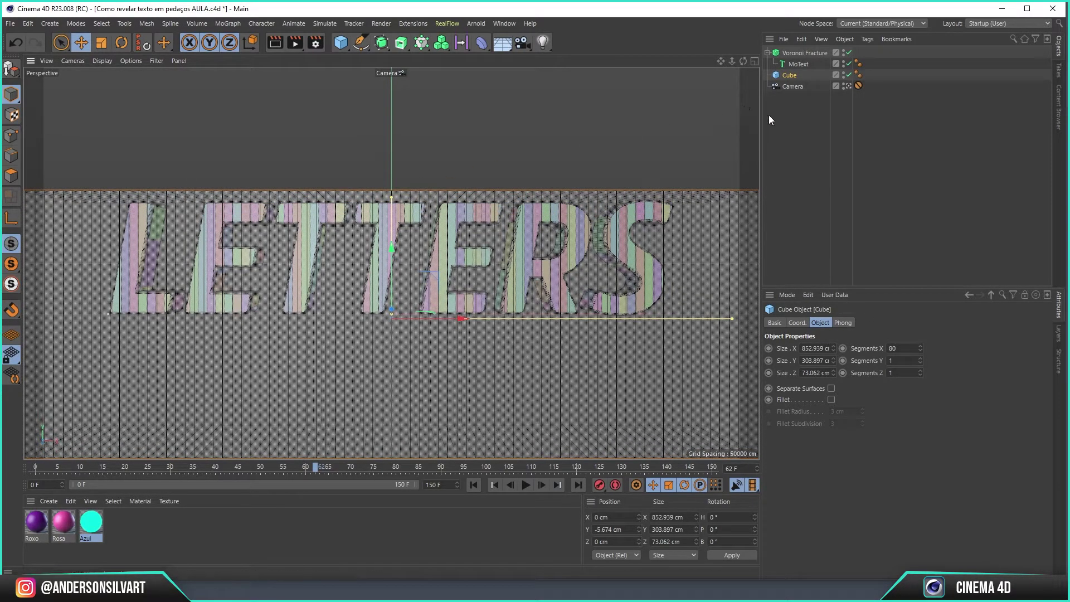
left_click(119, 42)
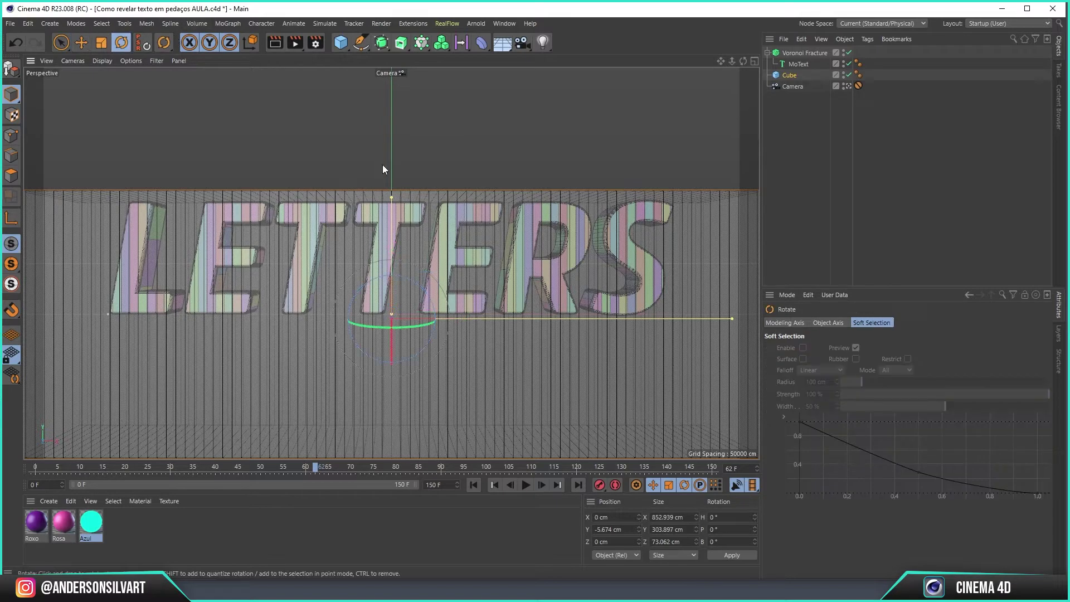
- Rotate the Cube to a 10° bank angle in the Coord. tab
left_click_drag(426, 284, 429, 288)
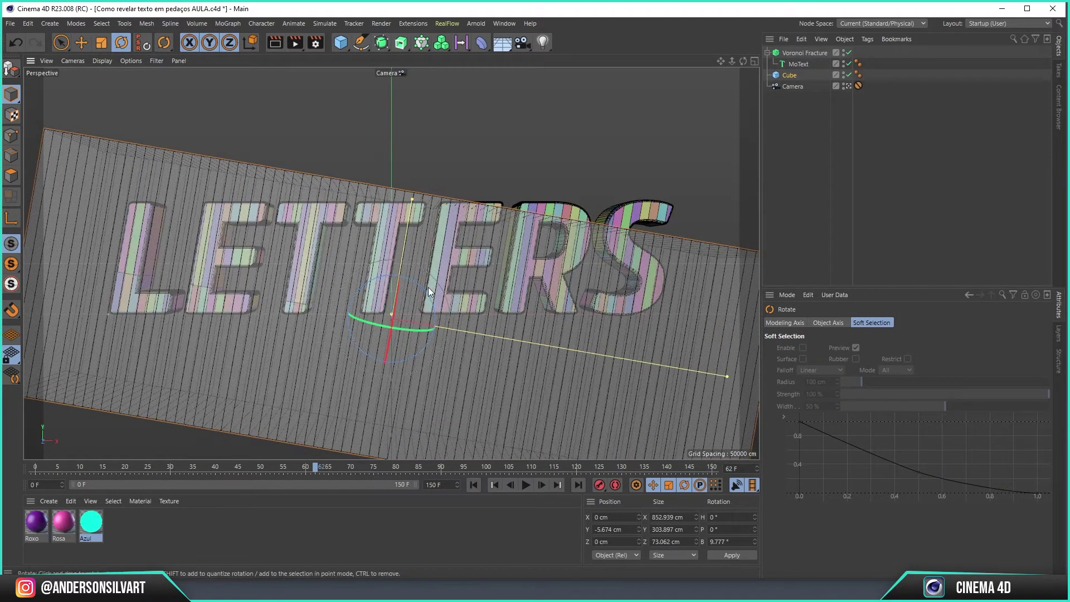
left_click(792, 75)
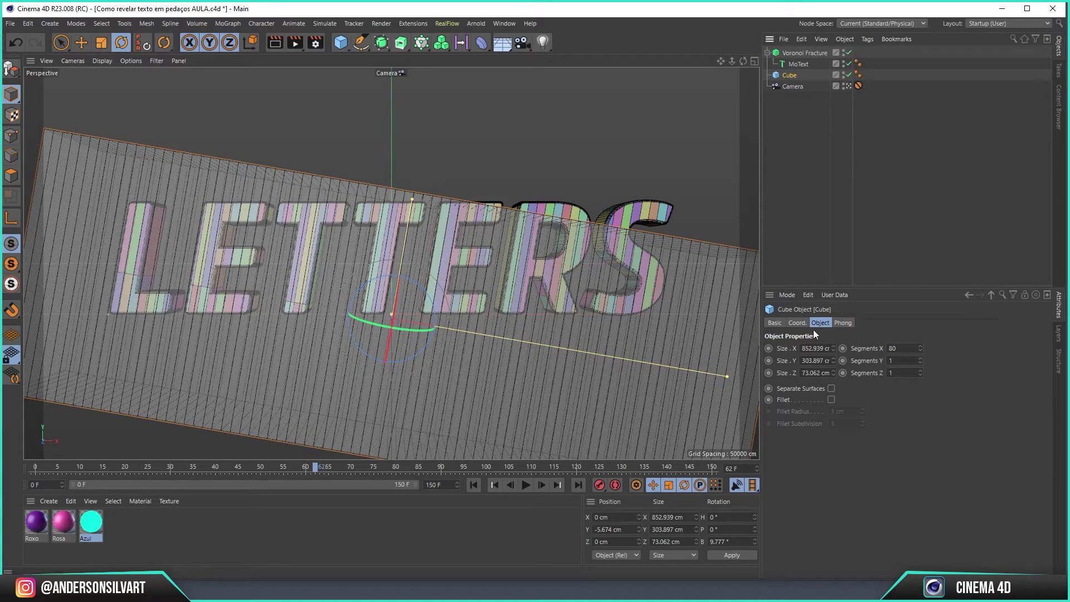
left_click(797, 323)
left_click(956, 371)
type("10")
key("Return")
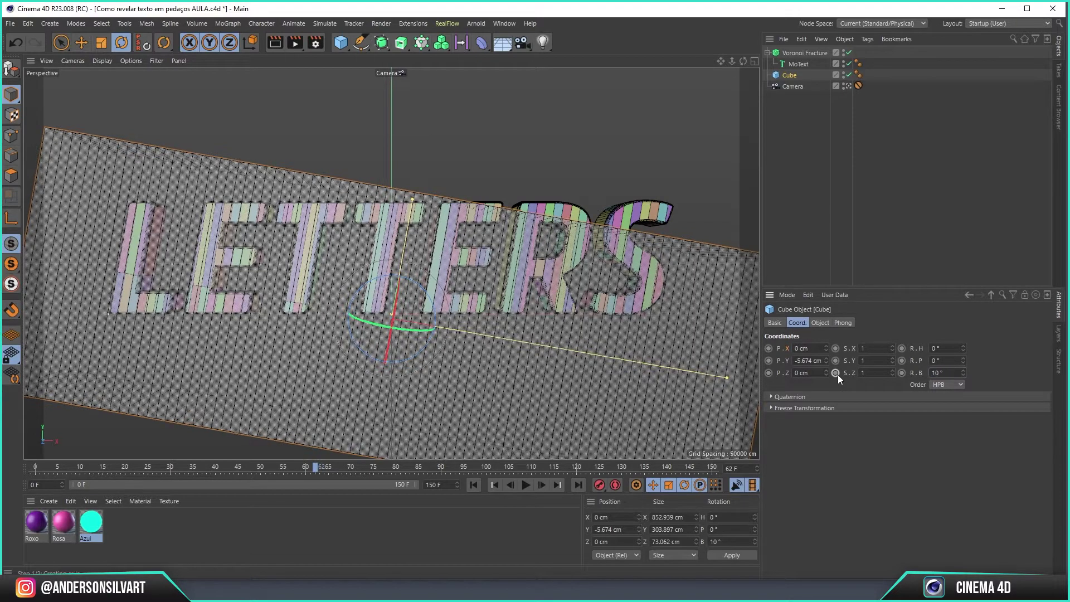
- Inspect the tilted strips in four views, hide the Cube from the editor, and save
left_click(755, 62)
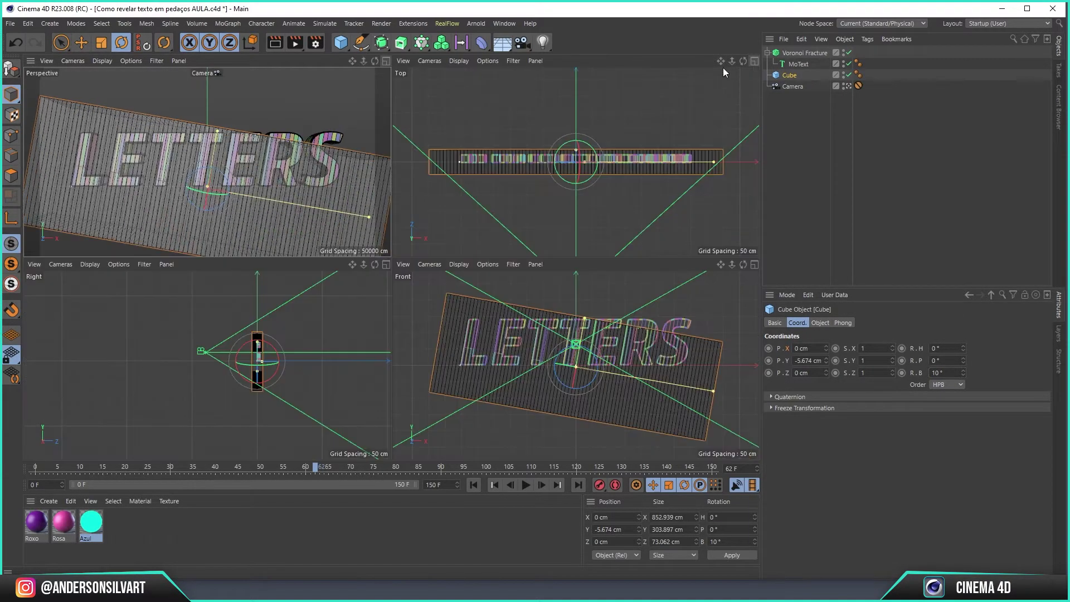
scroll(546, 338, "up", 3)
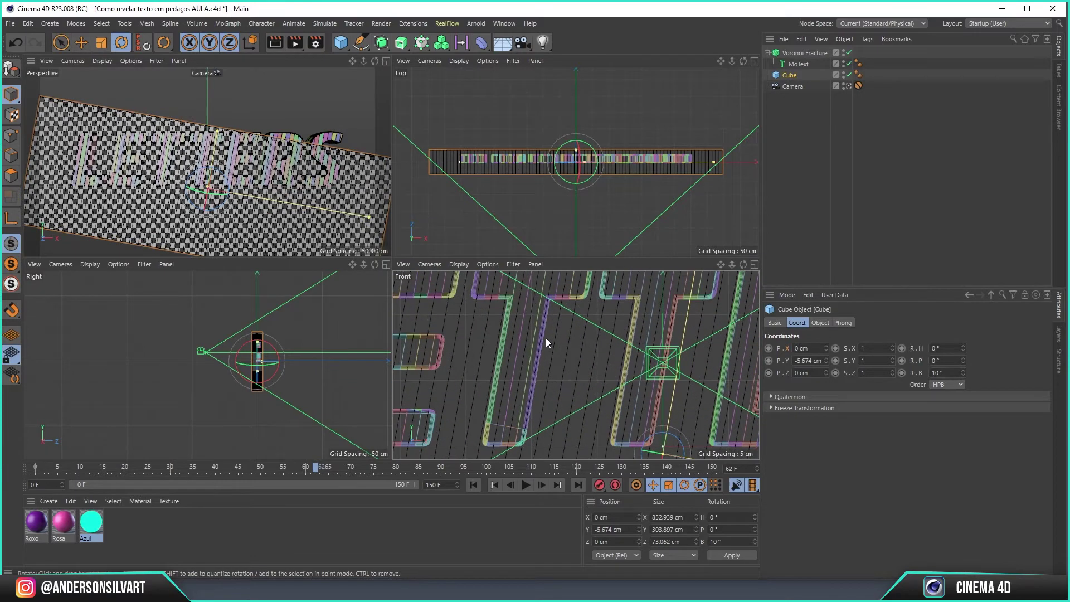
middle_click_drag(546, 337, 607, 347)
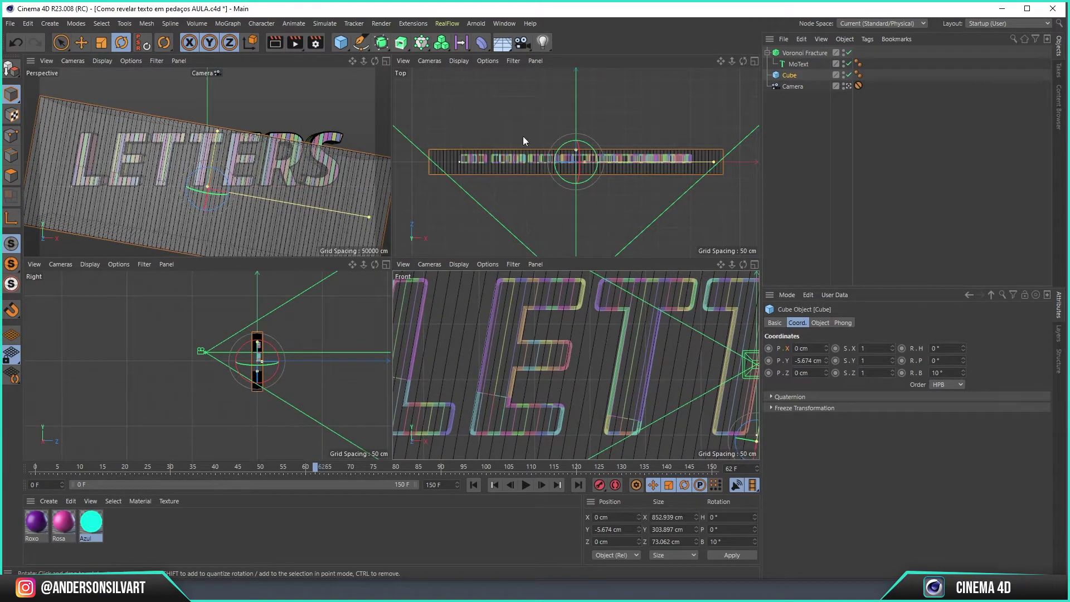
key("ctrl+s")
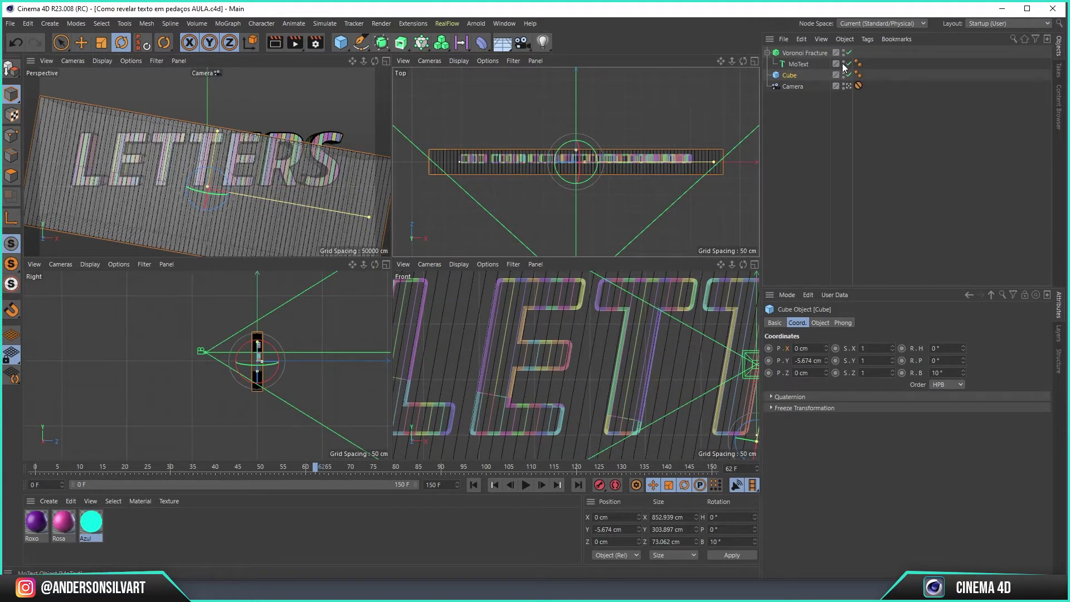
left_click(845, 78)
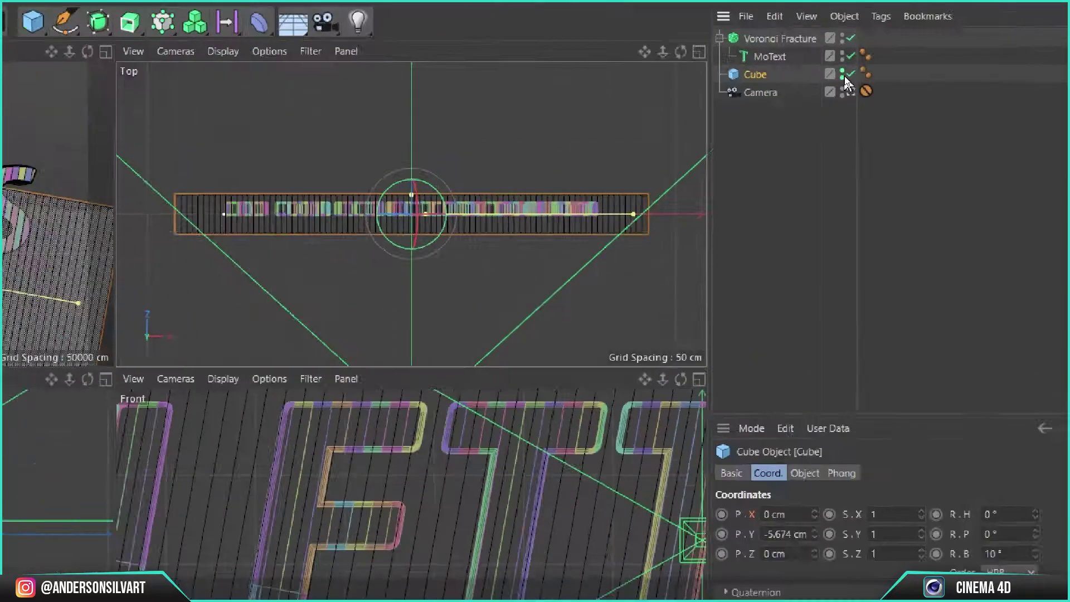
left_click(844, 76)
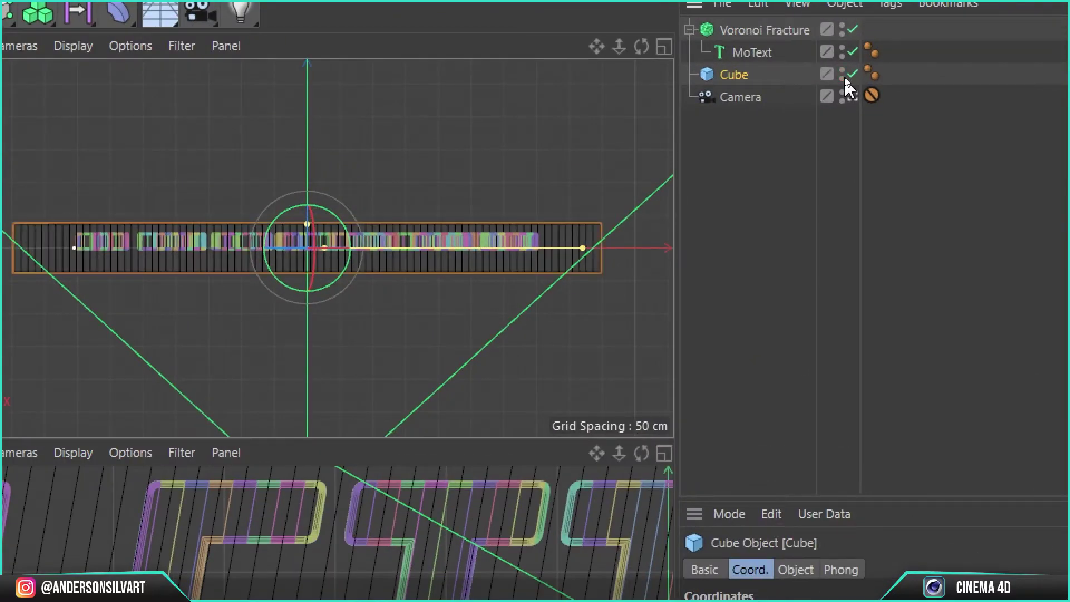
left_click(844, 76)
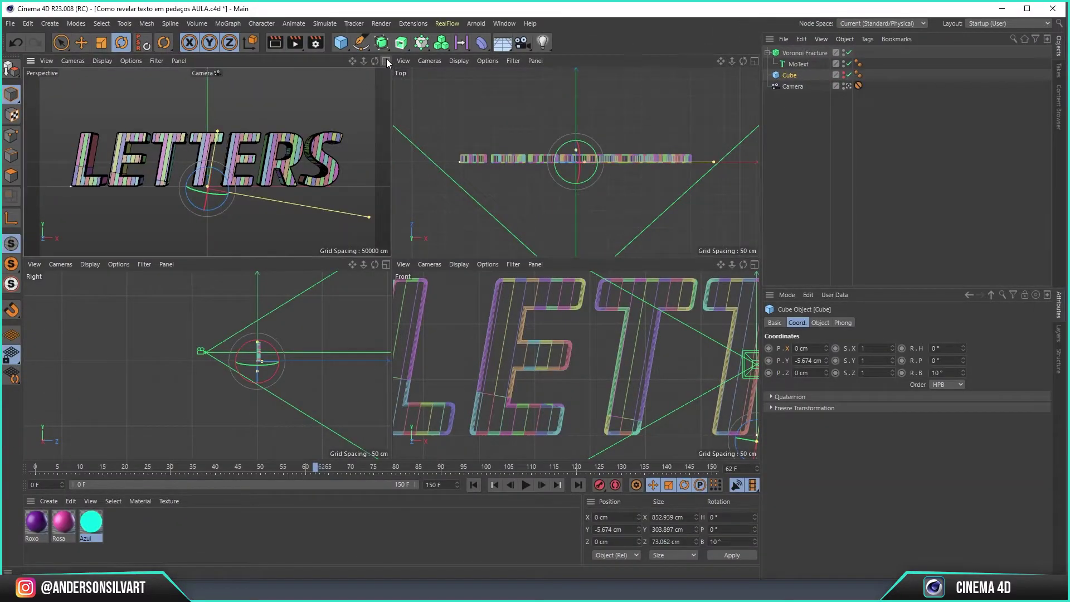
left_click(387, 60)
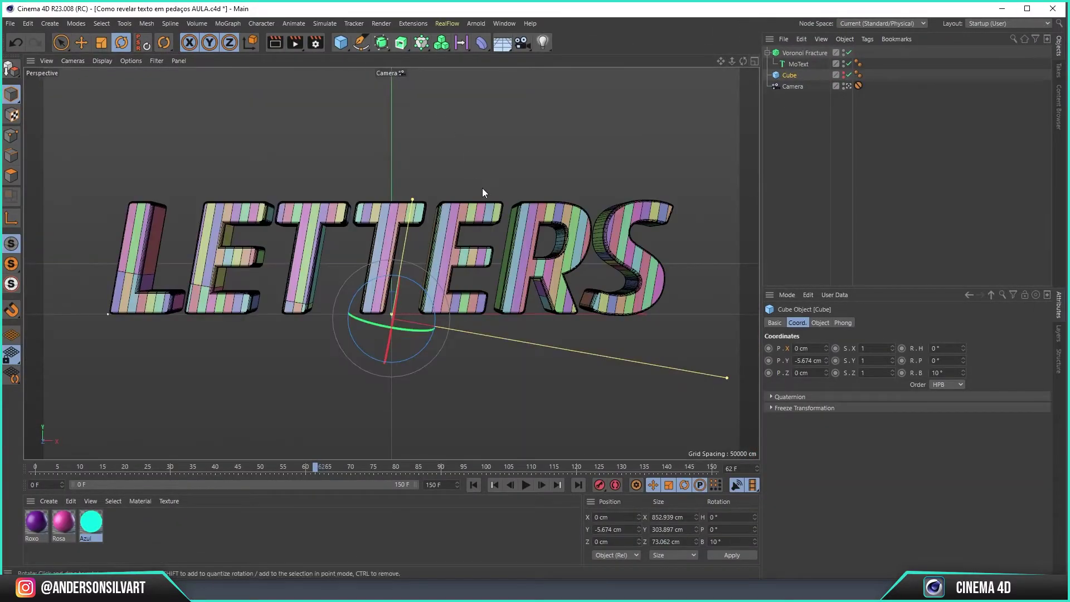
key("ctrl+s")
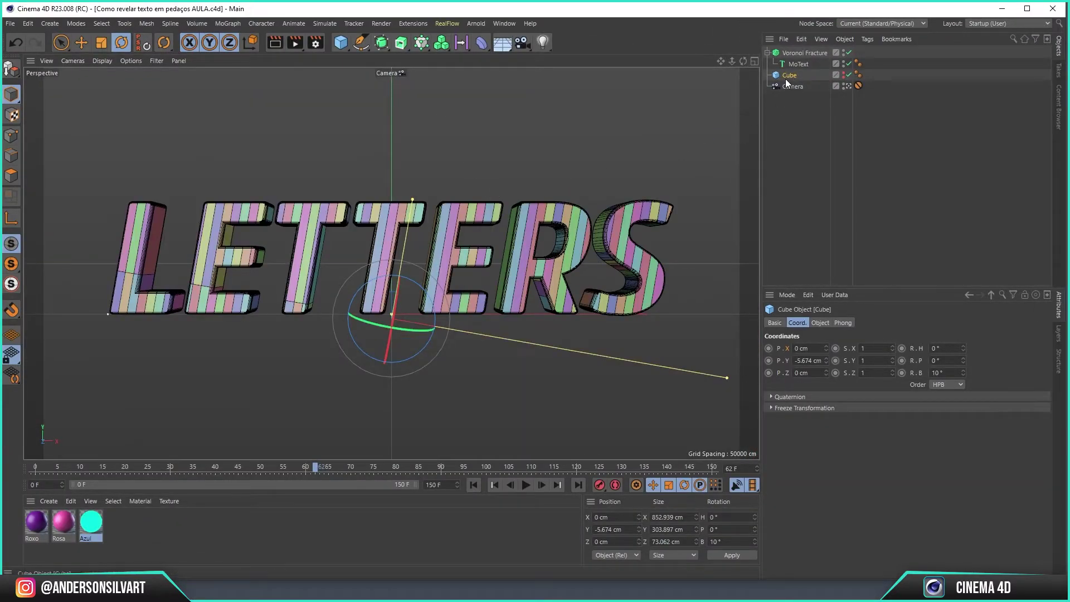
- With Voronoi Fracture selected, add a Plain effector from the MoGraph menu
left_click(798, 54)
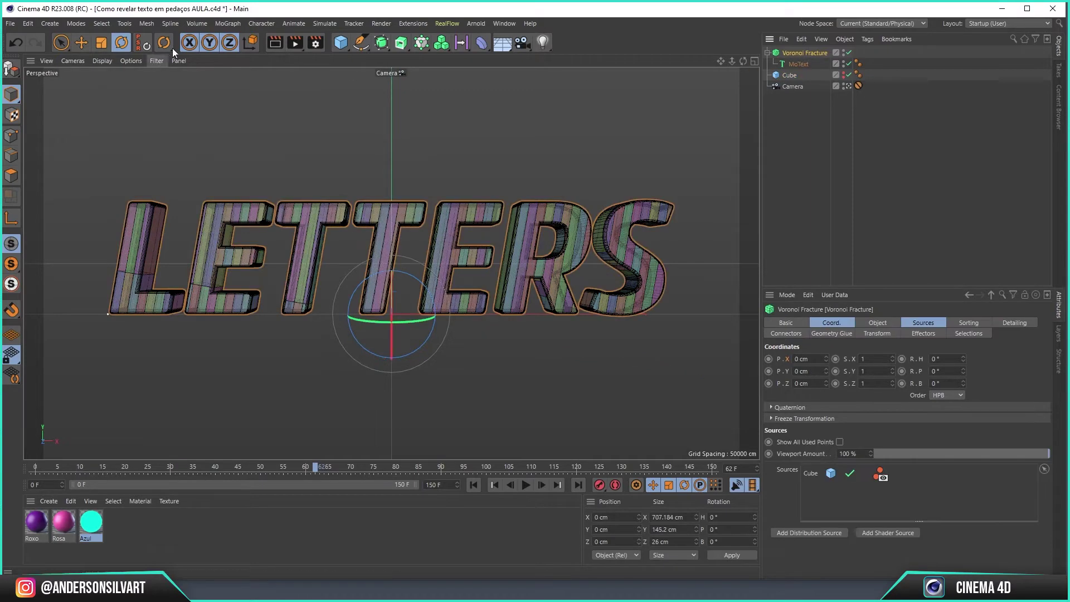
left_click(151, 23)
mouse_move(196, 22)
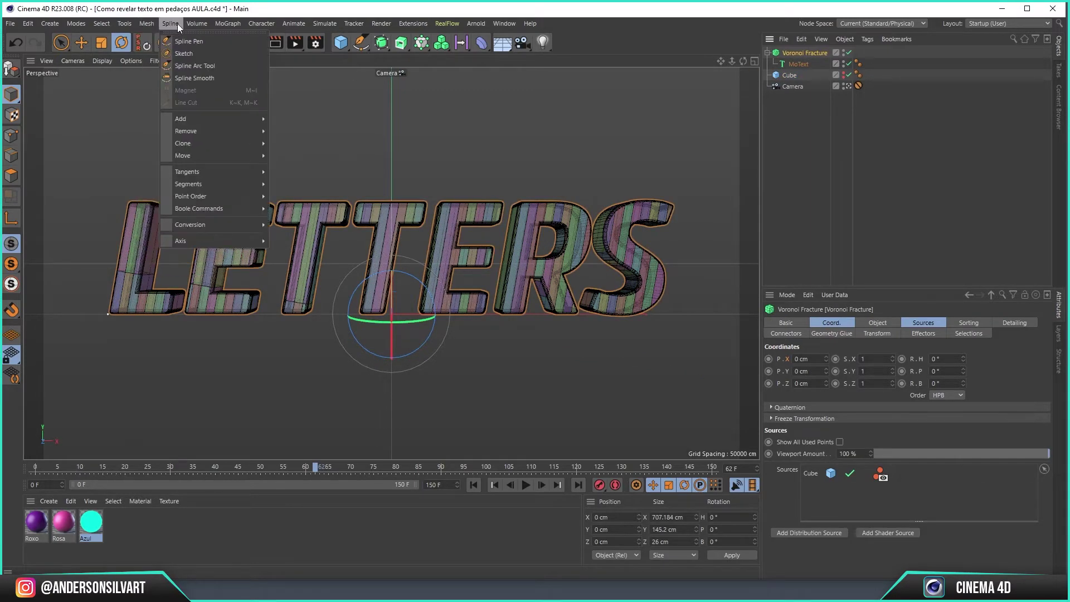
left_click(227, 23)
mouse_move(238, 41)
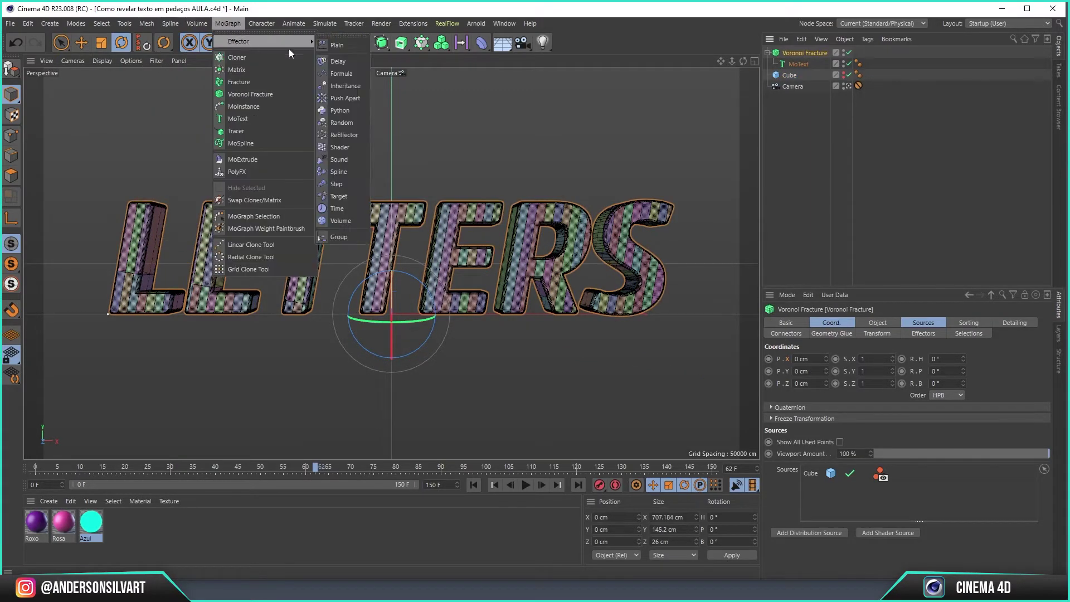
left_click(334, 46)
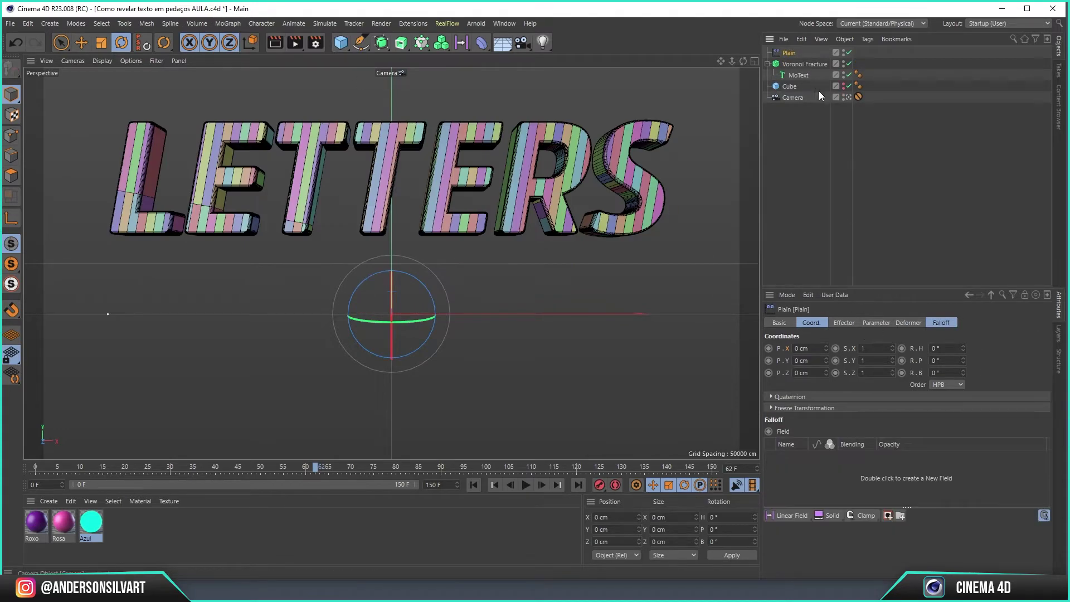
- Set the Plain effector's Y position offset to 0 cm
left_click(847, 322)
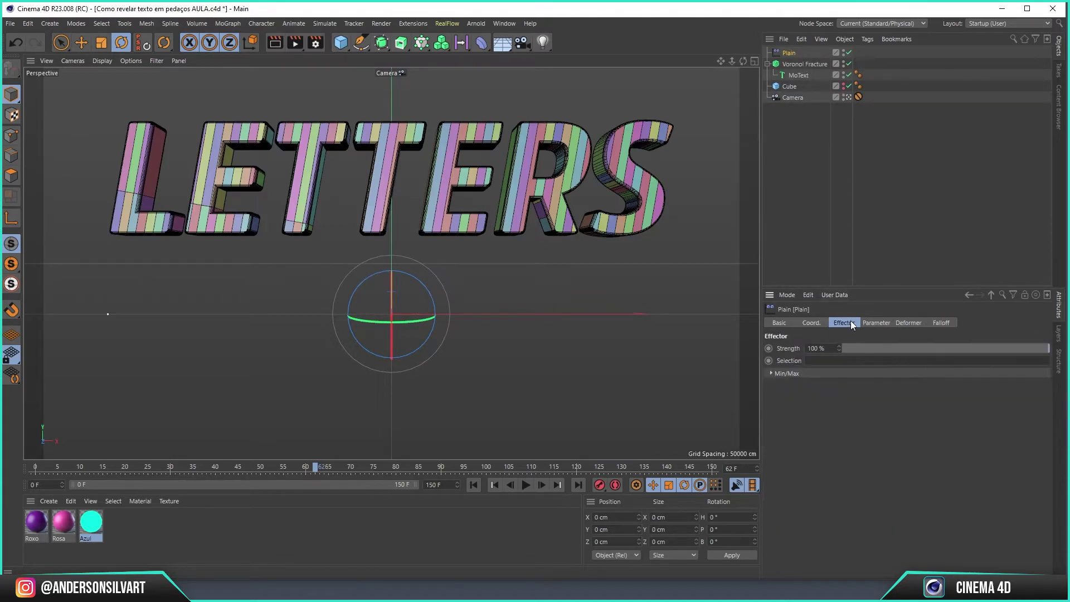
left_click(875, 323)
double_click(820, 394)
type("0")
key("Return")
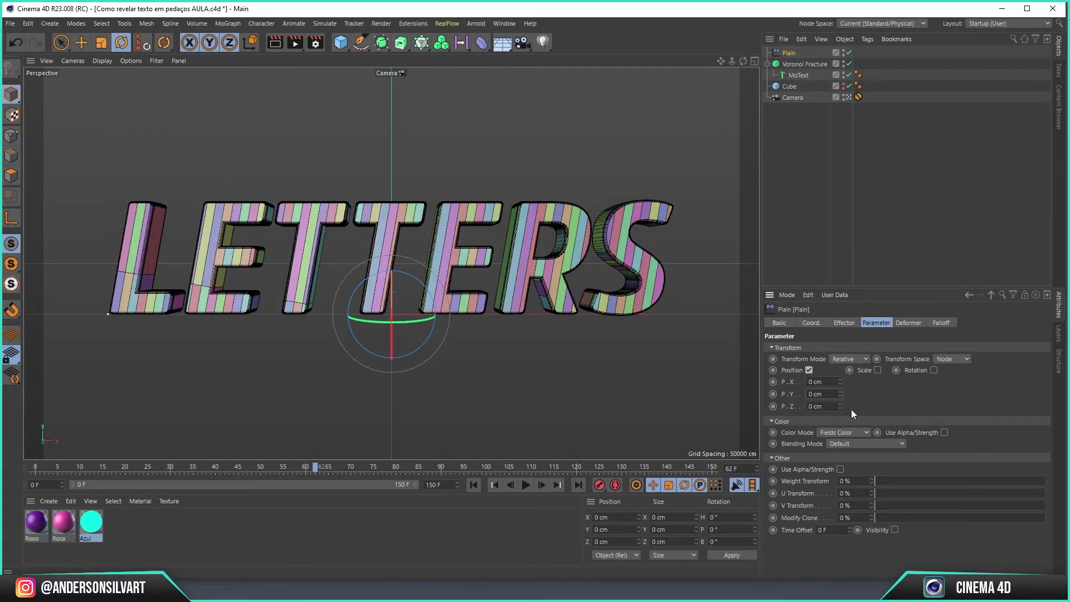
- Offset the pieces -419 cm in Z and -22 cm in X, save, and enable Rotation
left_click_drag(841, 406, 876, 599)
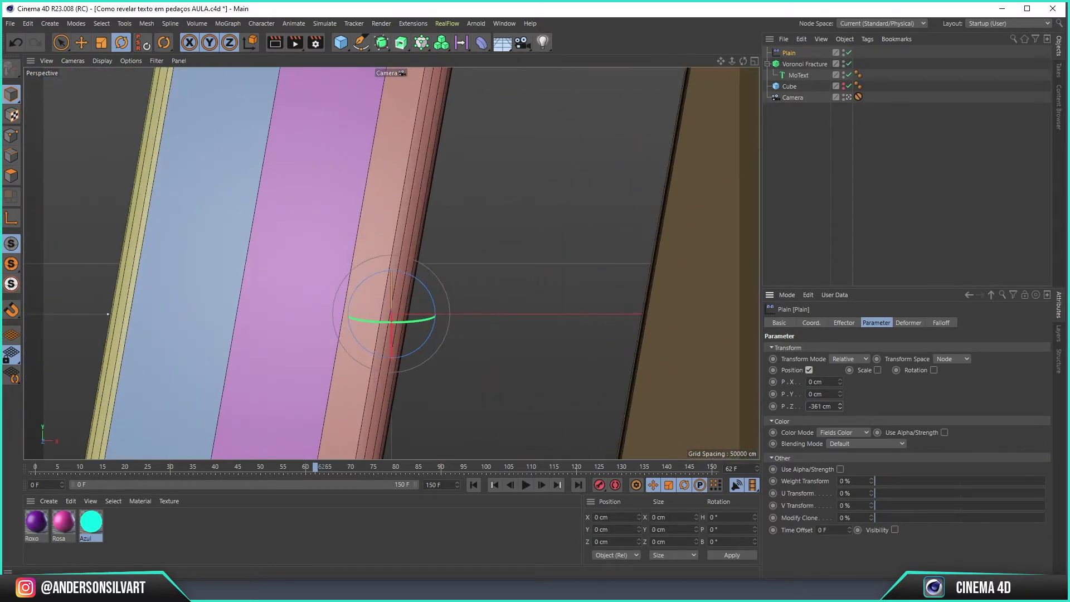
left_click_drag(841, 392, 827, 362)
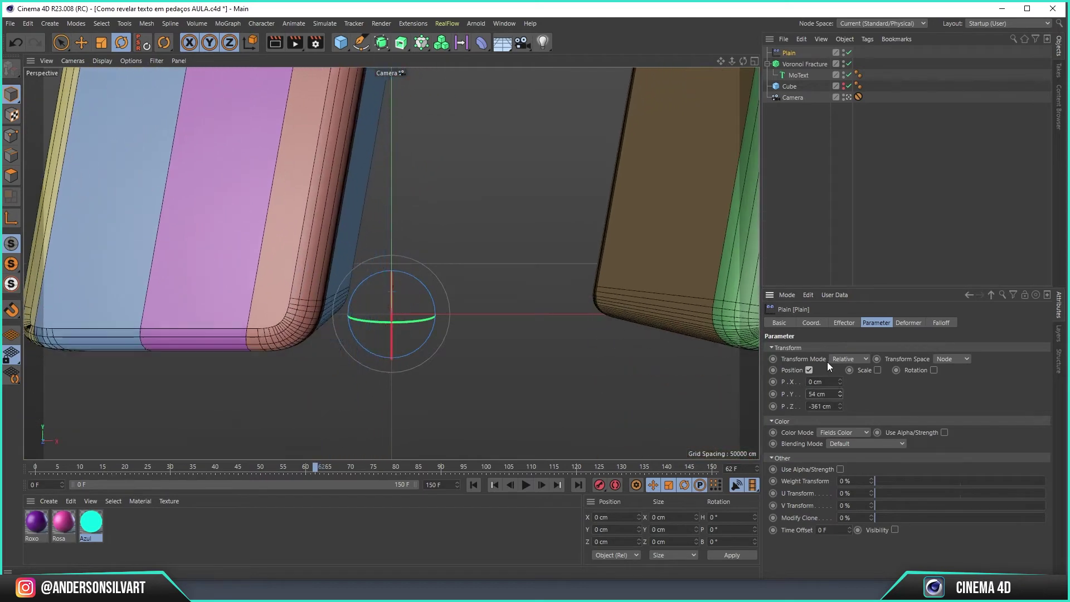
key("ctrl+z")
left_click_drag(840, 382, 841, 434)
key("ctrl+s")
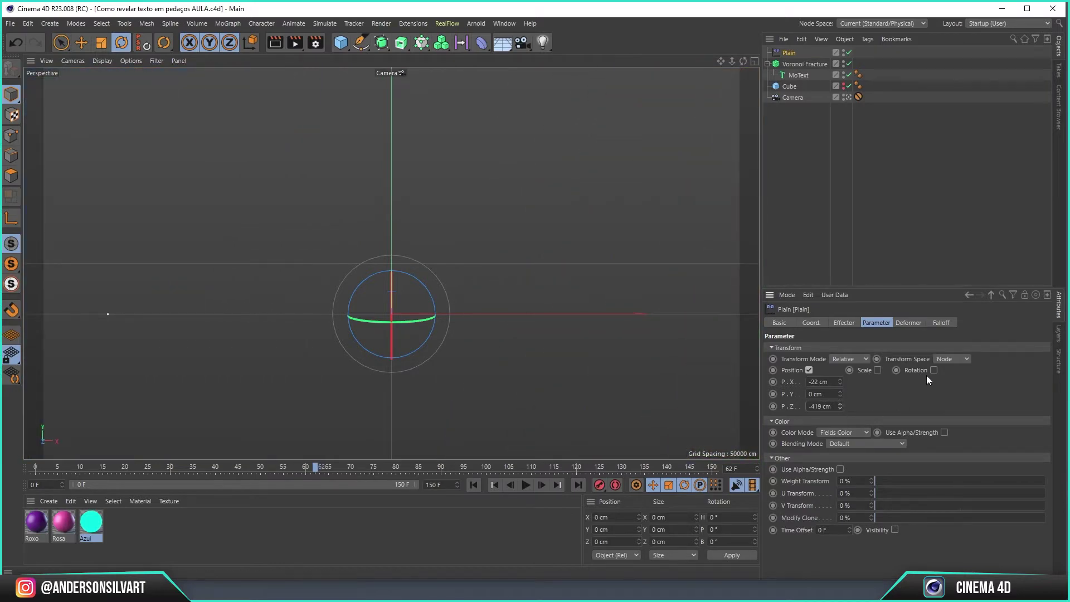
left_click(935, 371)
left_click(754, 62)
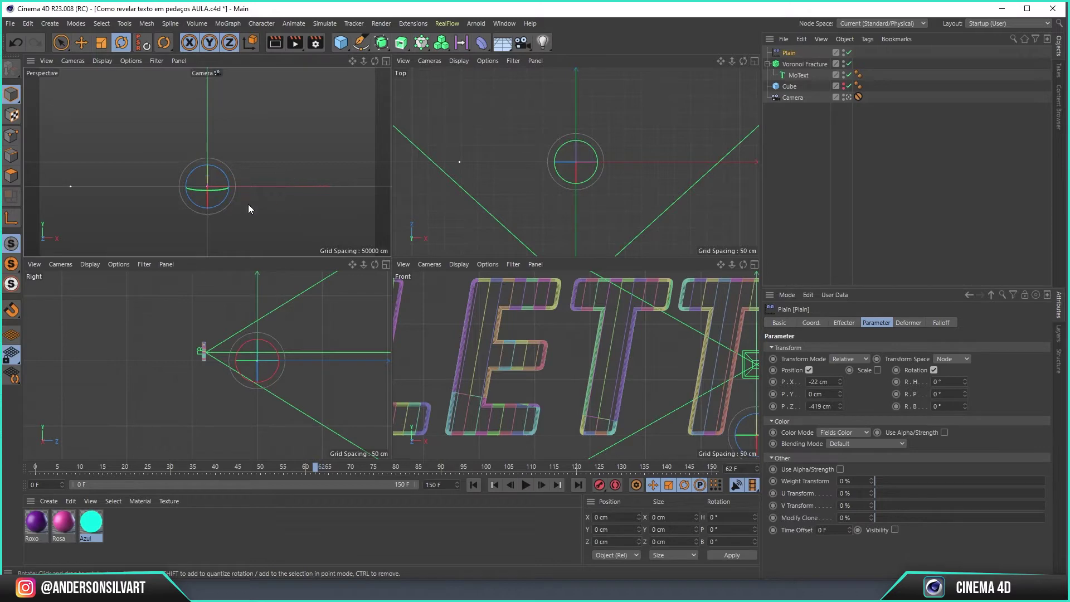
- Leave the camera view and try Plain effector pitch and heading rotations, undoing them
left_click(848, 97)
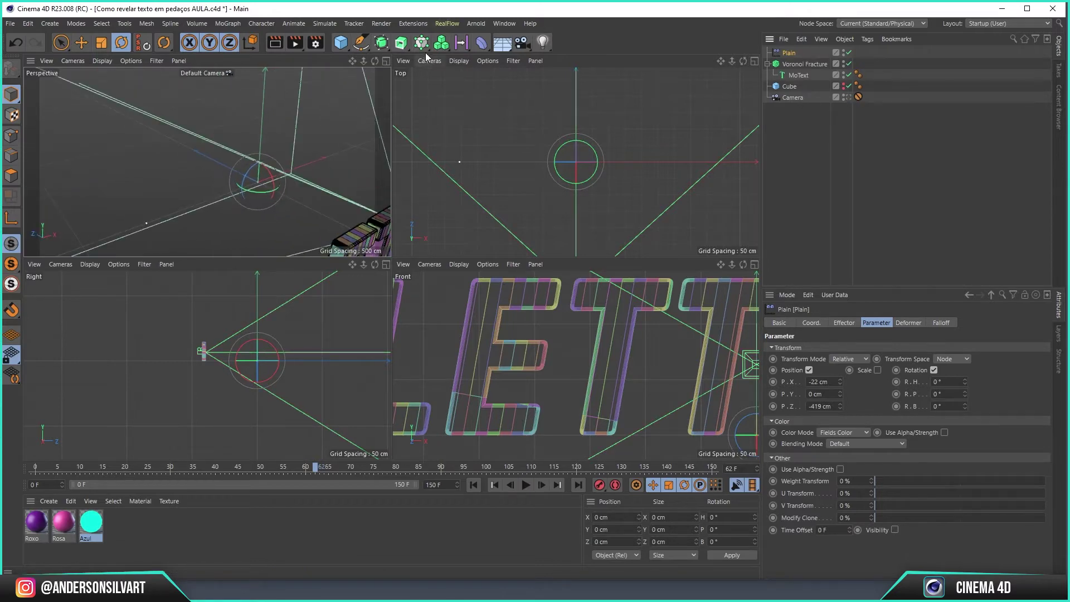
left_click(387, 61)
mouse_move(387, 62)
left_mouse_down("alt")
mouse_move(337, 106)
mouse_move(407, 316)
mouse_move(446, 320)
left_mouse_up("alt")
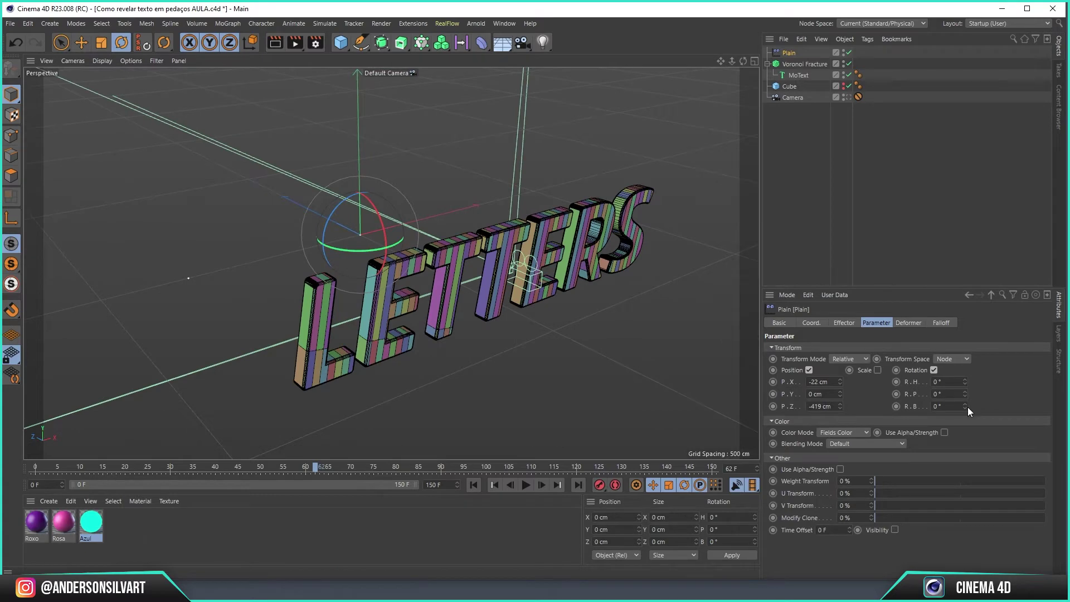
left_click_drag(965, 394, 960, 339)
key("ctrl+z")
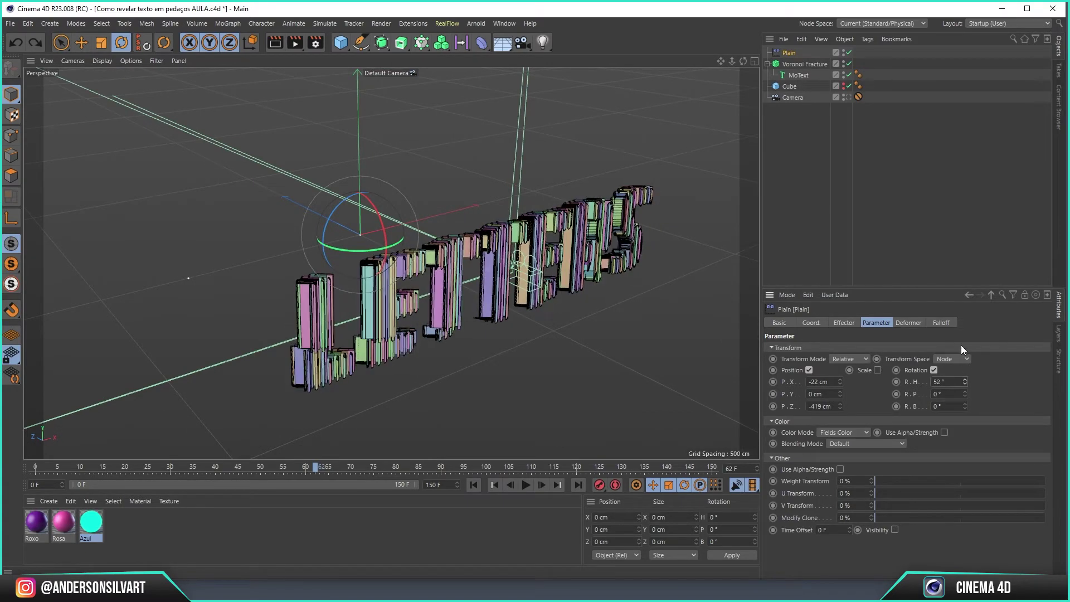
key("ctrl+z")
- Set the Plain effector's rotation to 90° pitch
left_click(940, 406)
key("Return")
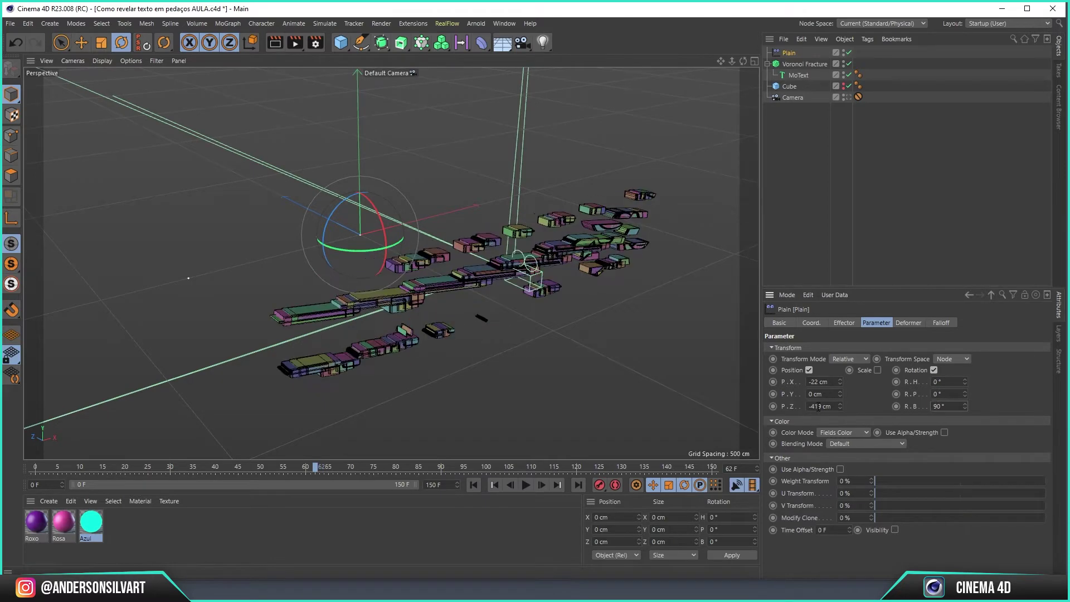
key("ctrl+z")
type("90")
key("Return")
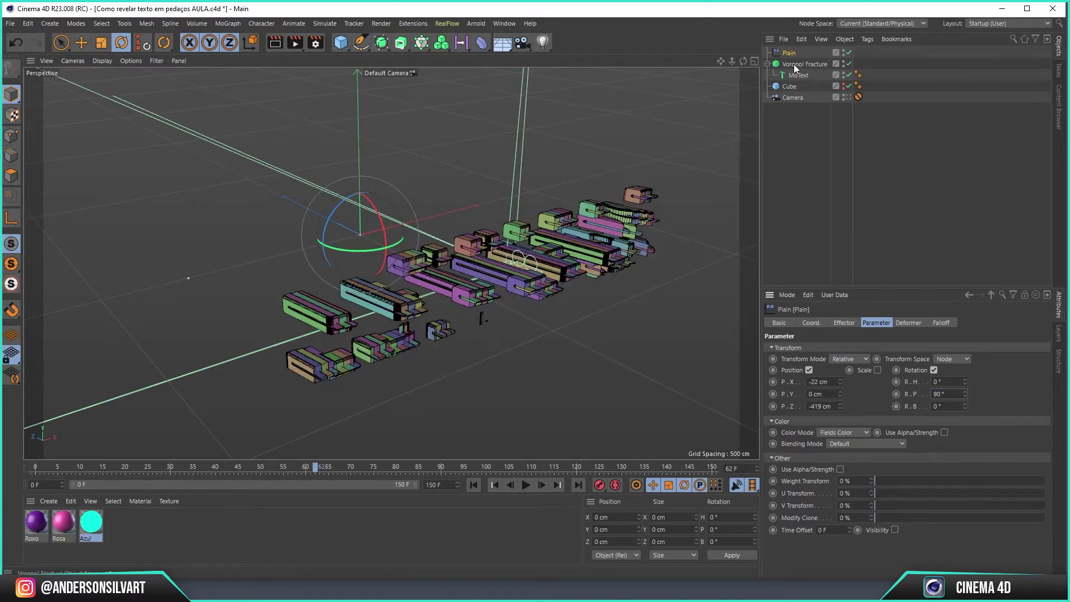
left_click(795, 64)
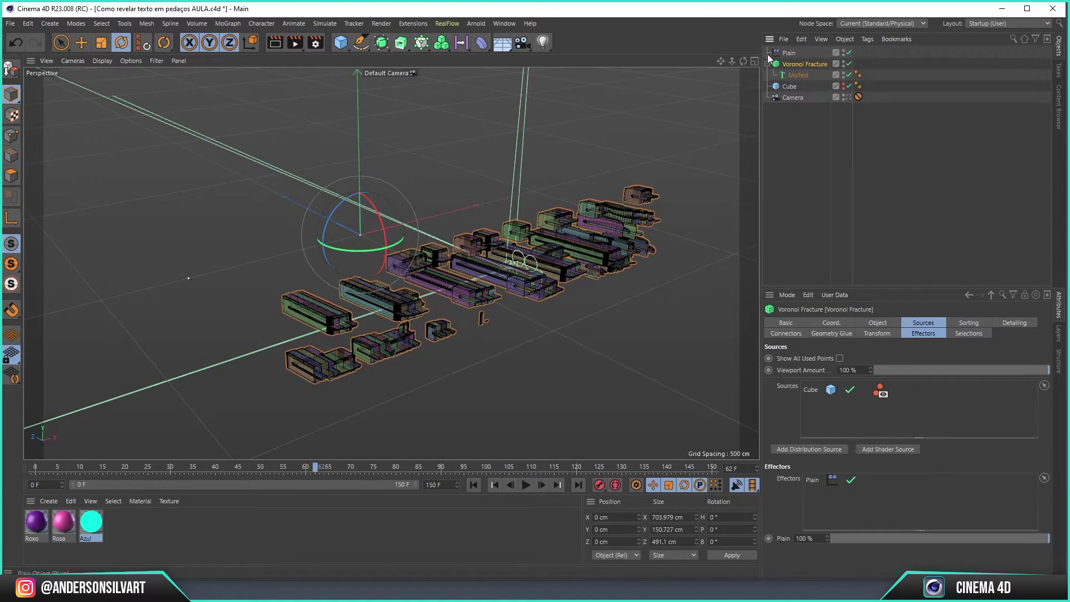
left_click(790, 53)
- Add a Linear Field to Plain's falloff and move it to -488.868 cm X, left of the text
left_click(939, 323)
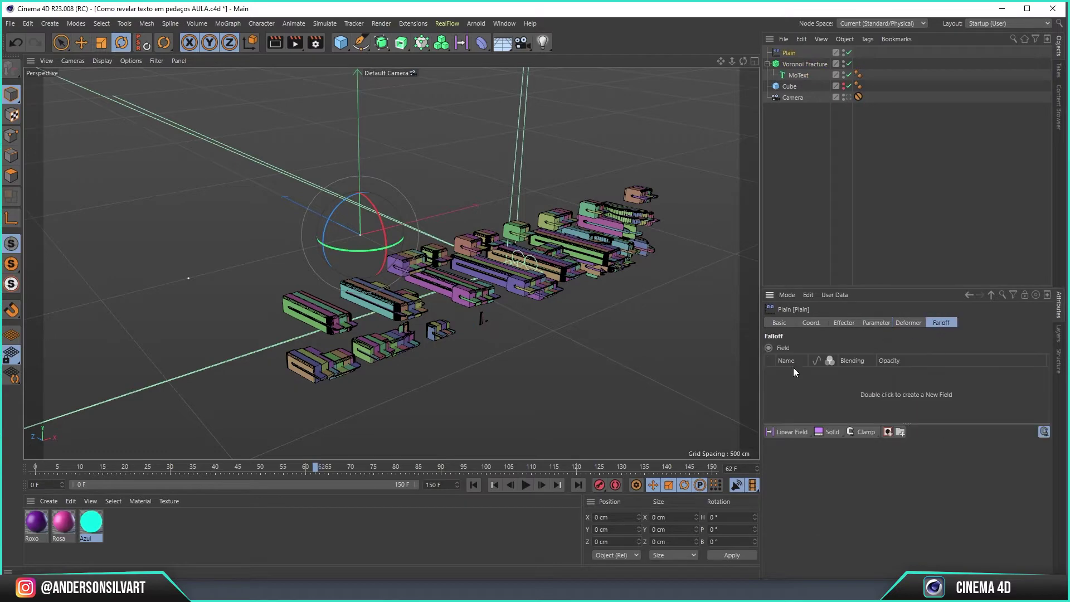
left_click(791, 432)
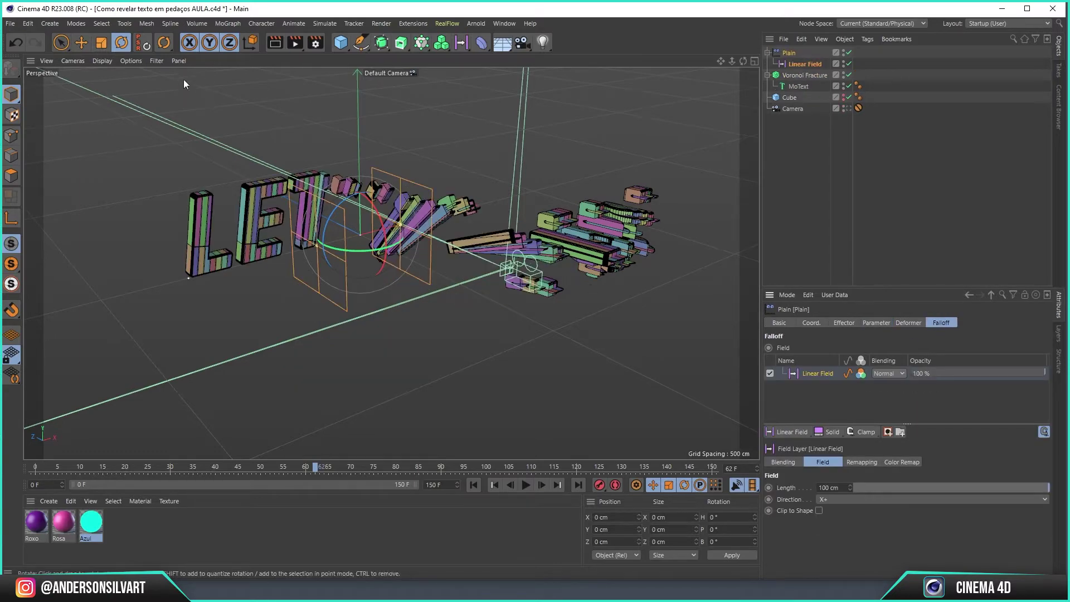
left_click(81, 42)
mouse_move(422, 224)
left_mouse_down()
mouse_move(222, 265)
mouse_move(244, 275)
mouse_move(199, 275)
left_mouse_up()
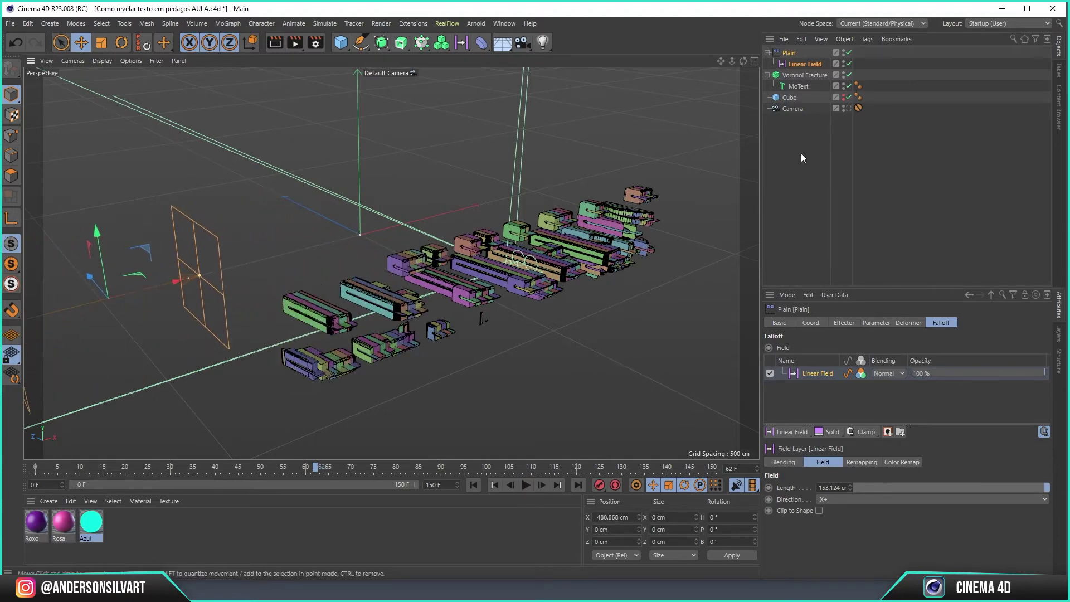
left_click(792, 65)
- Keyframe the Linear Field's X at -488.868 cm on frame 0 and 552.982 cm on frame 80
left_click(830, 322)
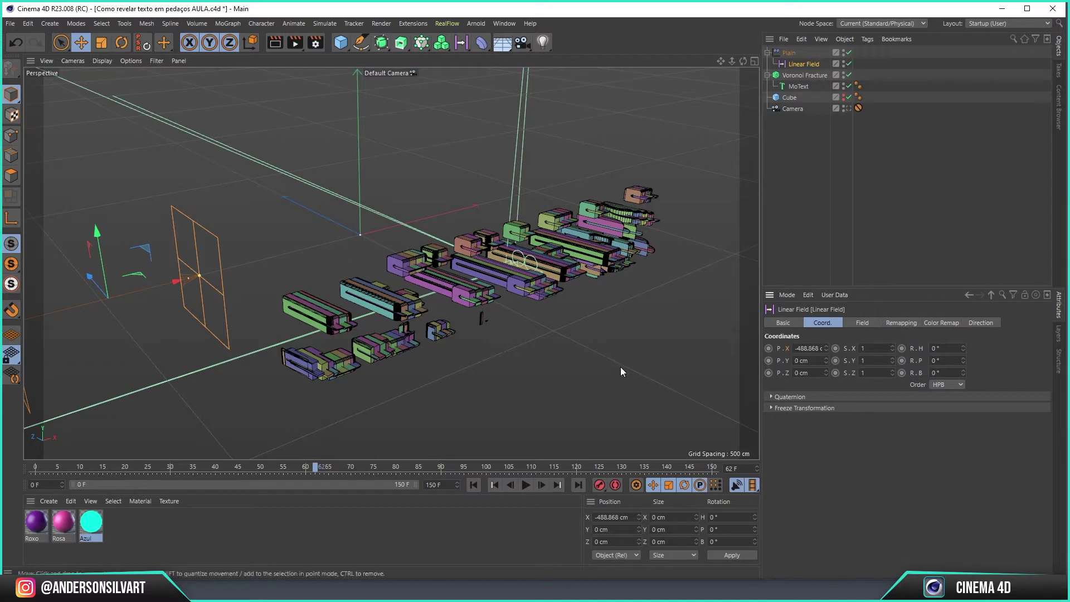
left_click(37, 468)
left_click(769, 348)
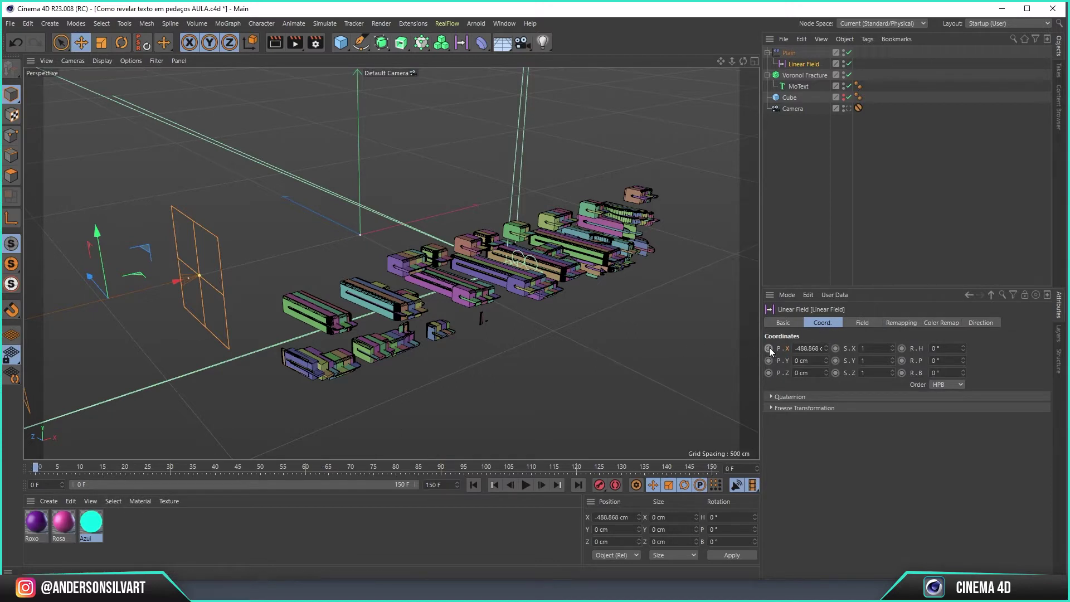
left_click(305, 468)
left_click_drag(399, 468, 398, 468)
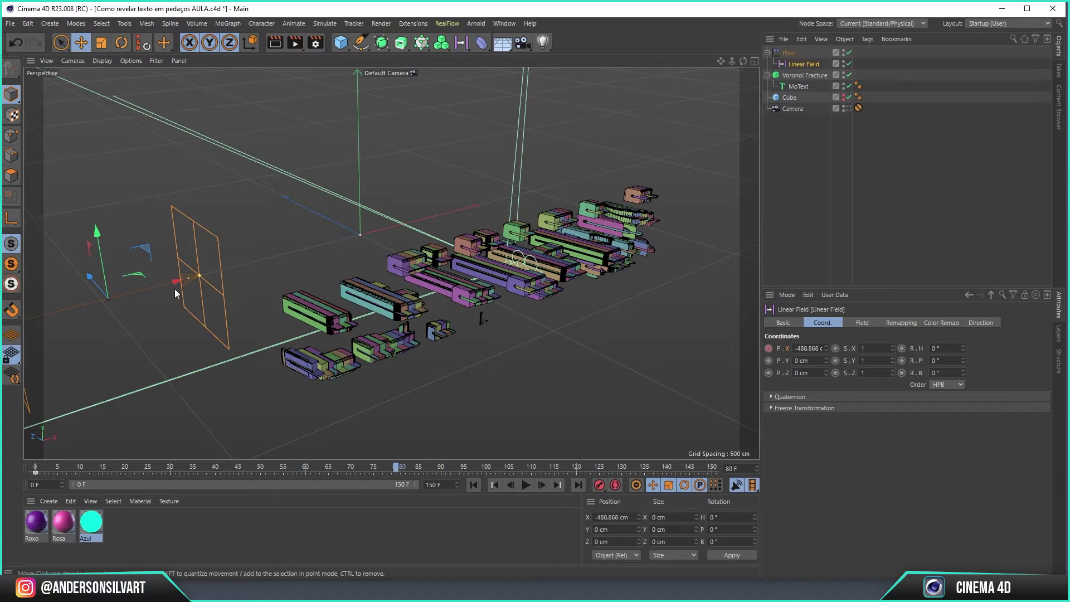
left_click_drag(176, 283, 372, 243)
mouse_move(526, 208)
left_mouse_down()
mouse_move(626, 189)
mouse_move(556, 213)
mouse_move(594, 204)
left_mouse_up()
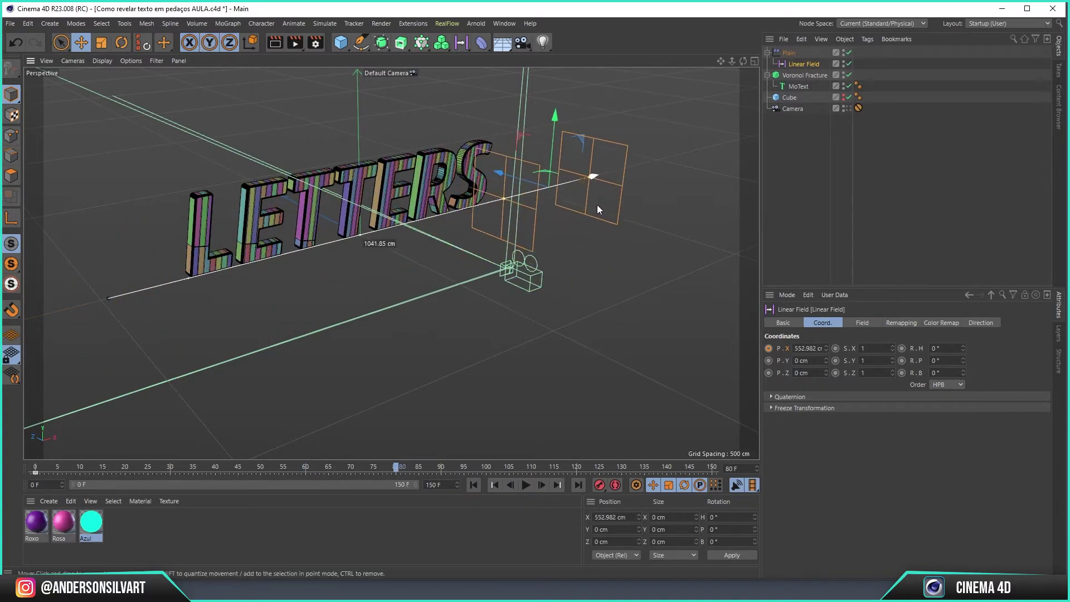
left_click(770, 348)
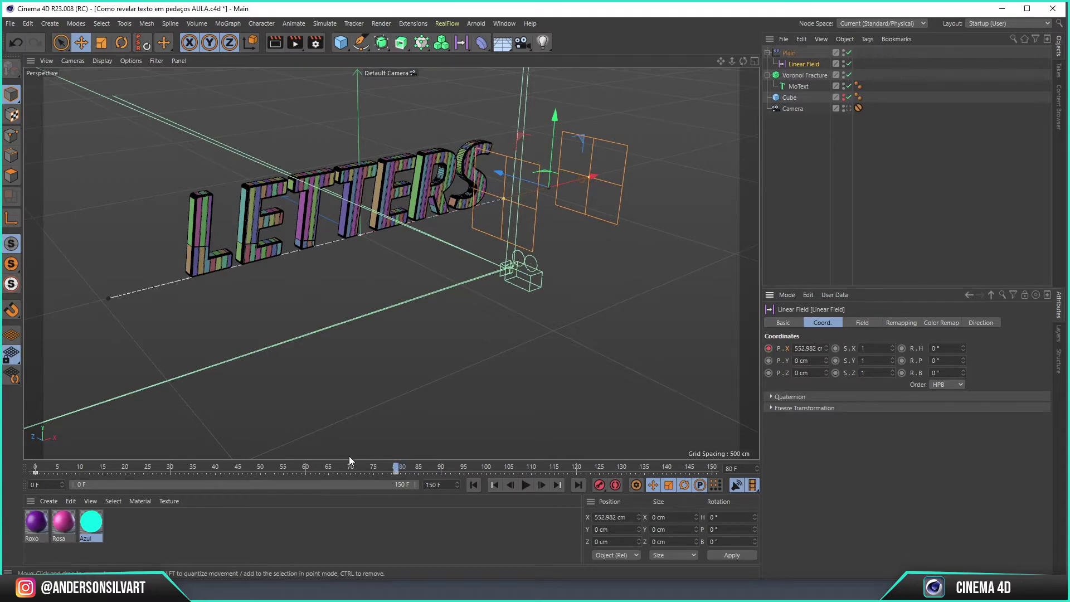
- Play back the assembly animation and view it through the scene camera
left_click_drag(349, 467, 49, 468)
key("F8")
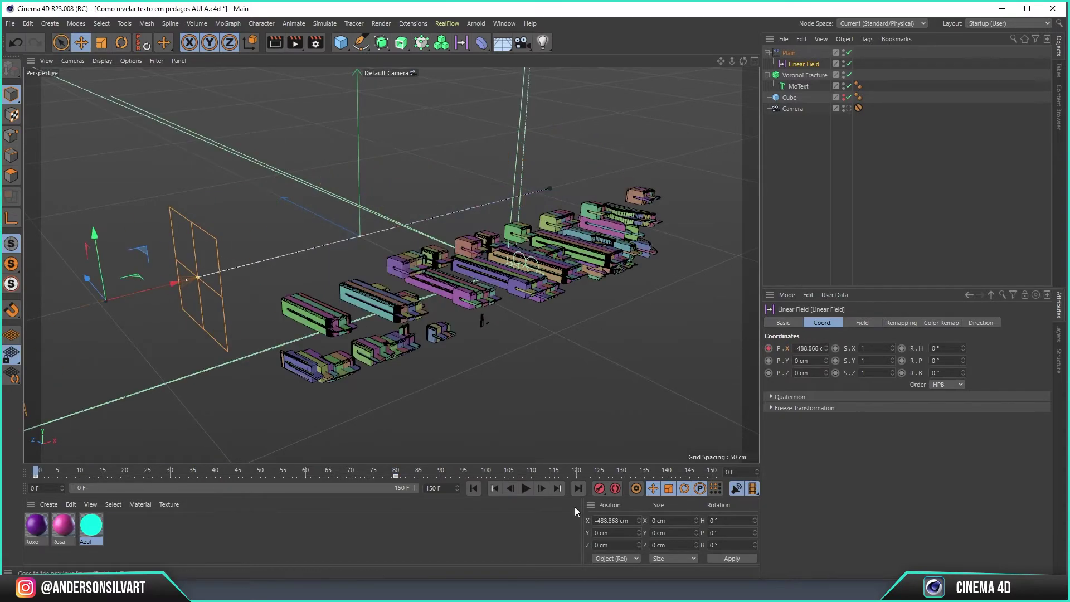
left_click(525, 488)
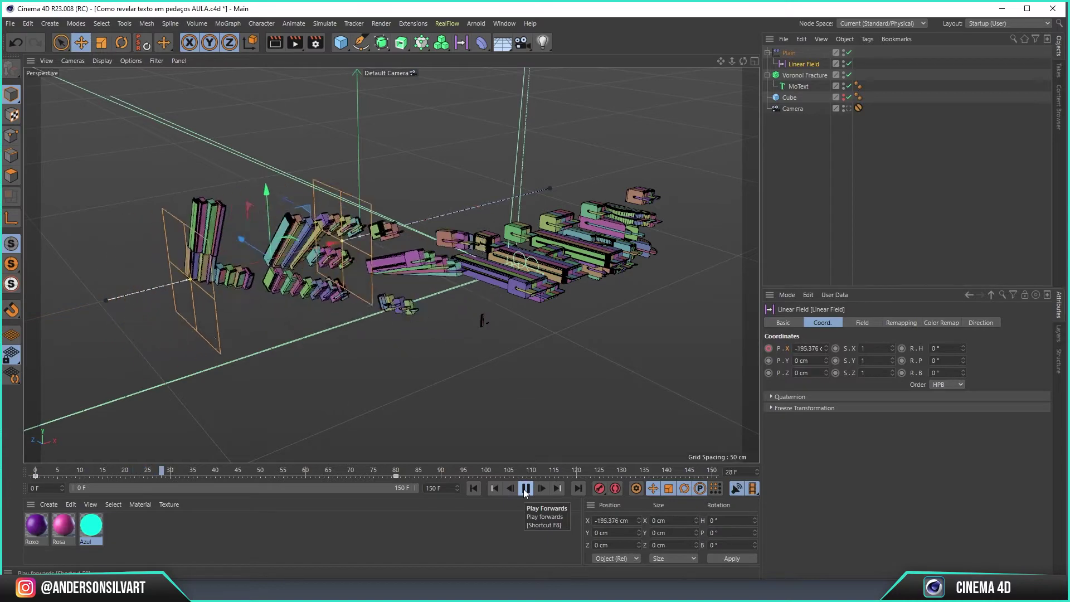
left_click(526, 489)
left_click(848, 109)
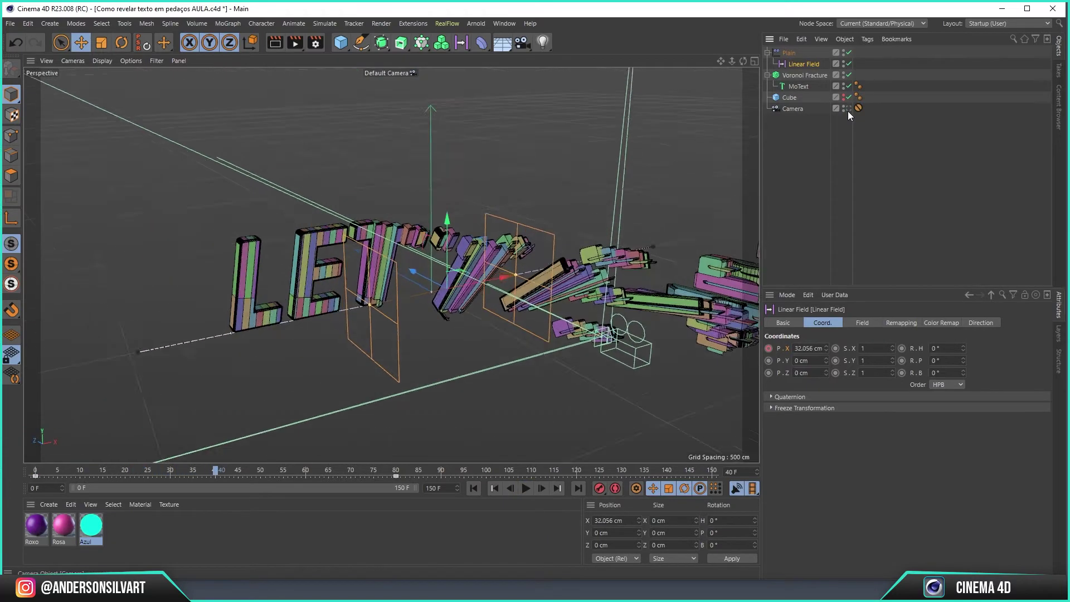
- Preview-render the scene, then set the Plain effector's pitch rotation to 0°
left_click(280, 44)
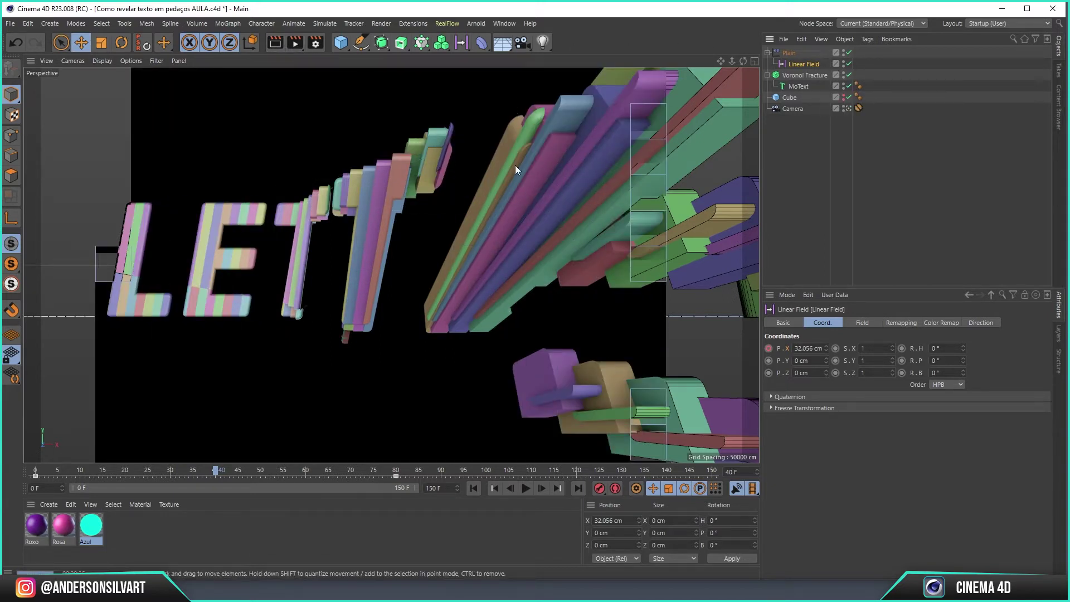
left_click(808, 63)
left_click(789, 52)
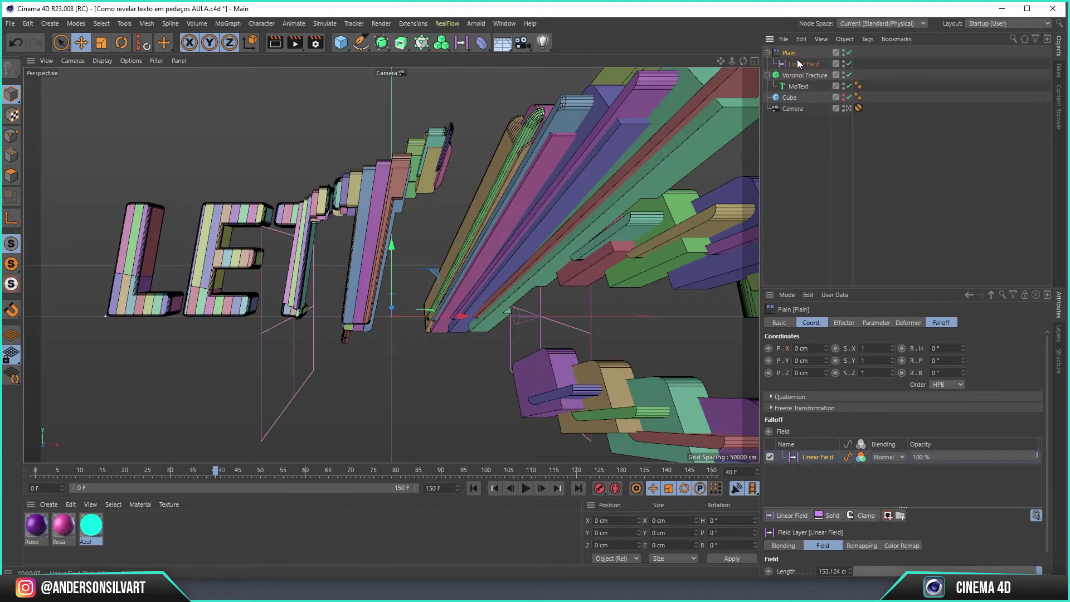
left_click(878, 322)
left_click(947, 394)
type("0")
key("Return")
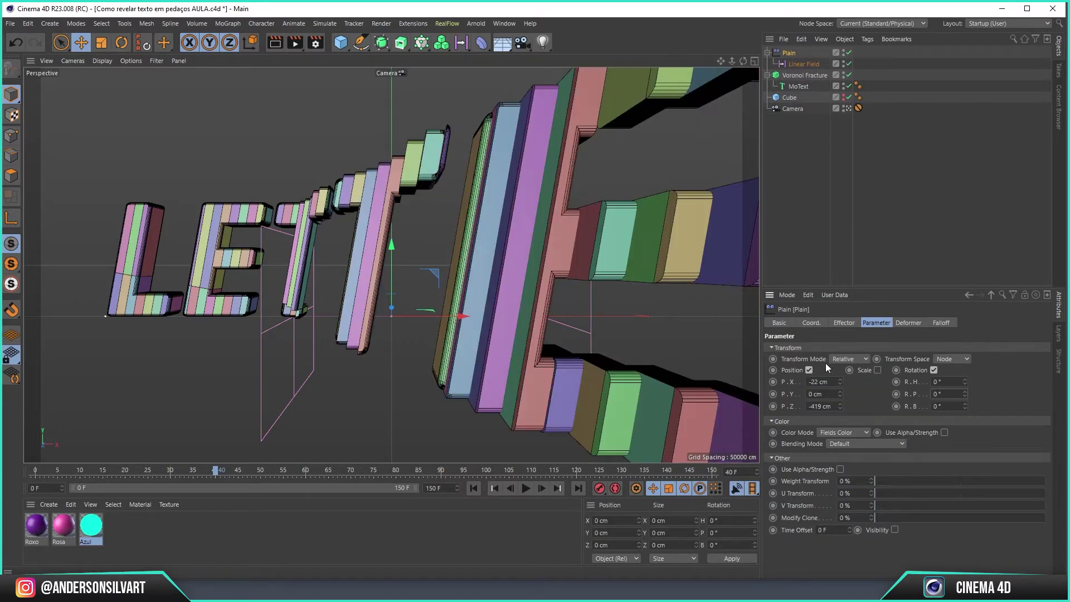
- Set the Plain effector's bank rotation to 90°
left_click(948, 382)
type("90")
key("Return")
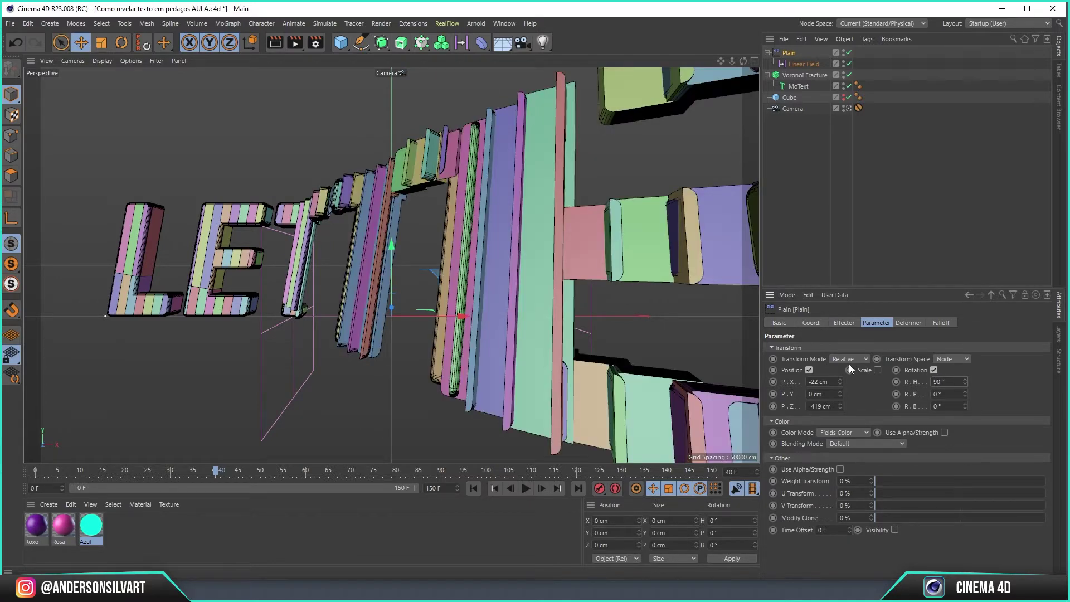
key("ctrl+z")
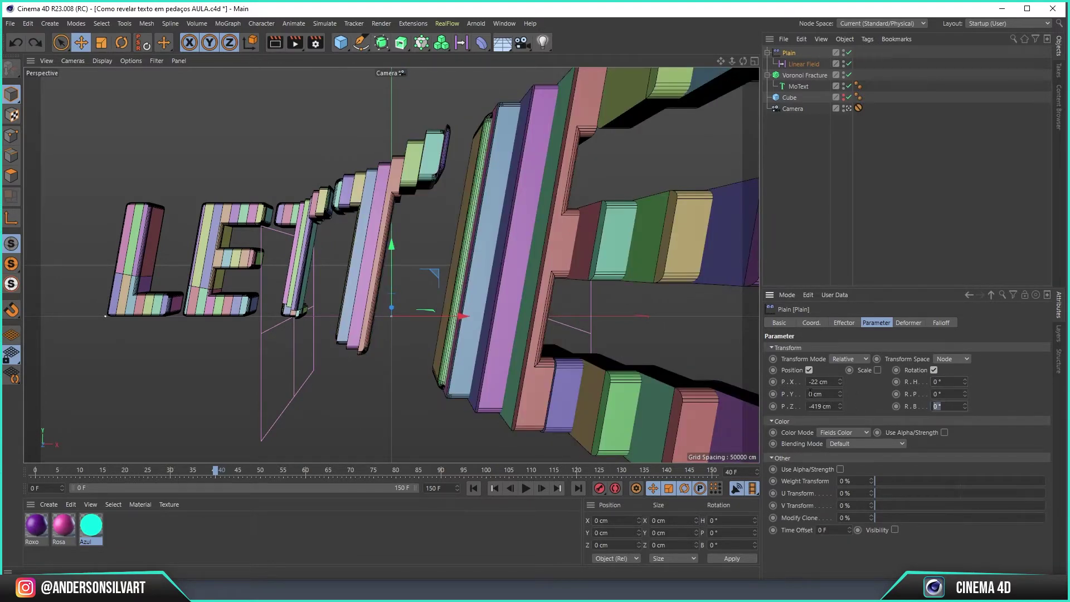
type("90")
key("Return")
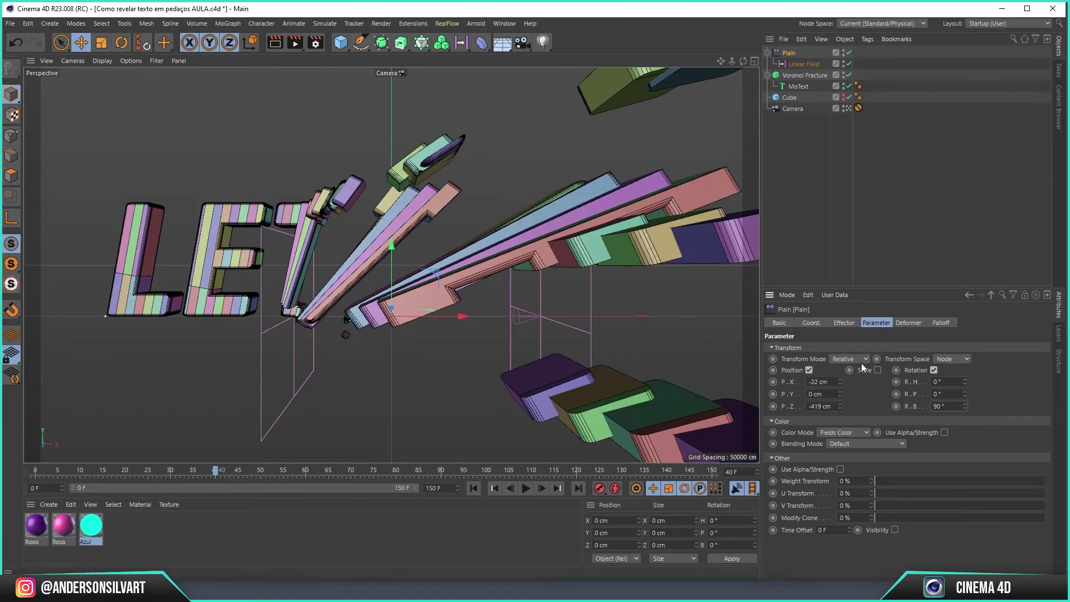
- Offset the pieces to 151 cm X and 50 cm Y, save, and preview-render
mouse_move(841, 391)
left_mouse_down()
mouse_move(834, 427)
mouse_move(816, 279)
left_mouse_up()
key("ctrl+s")
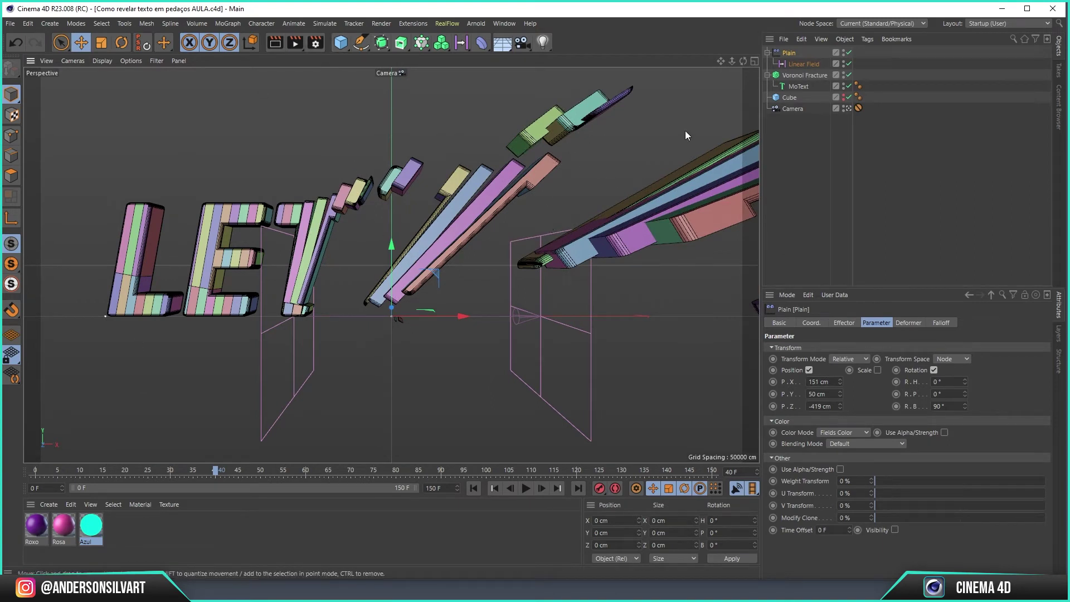
left_click(276, 44)
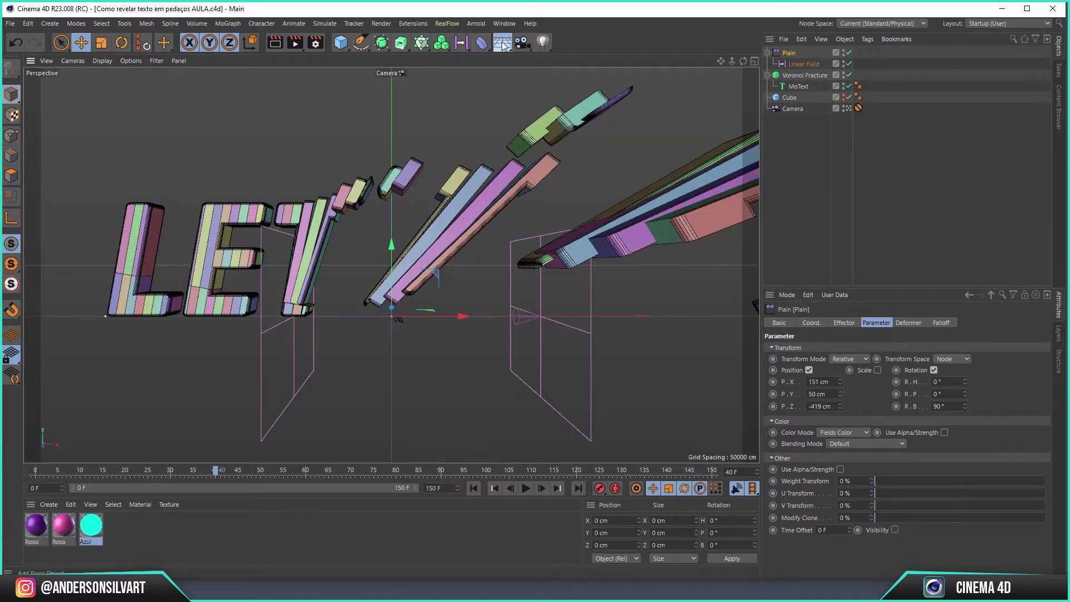
- Add a Sky to the scene and apply the Azul material to it
left_click(502, 43)
left_click(553, 76)
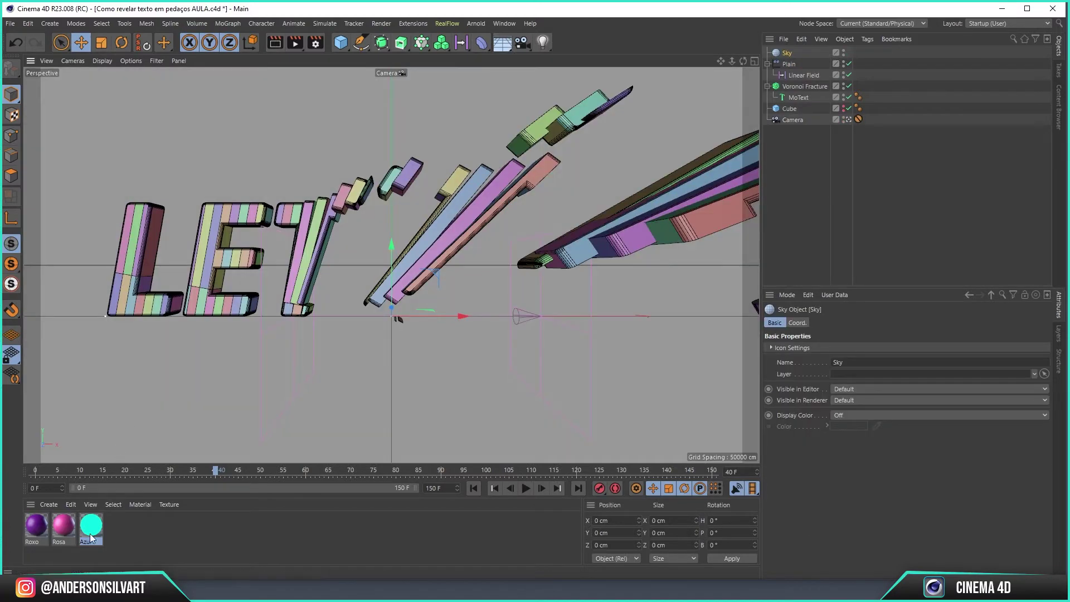
left_click_drag(171, 127, 789, 53)
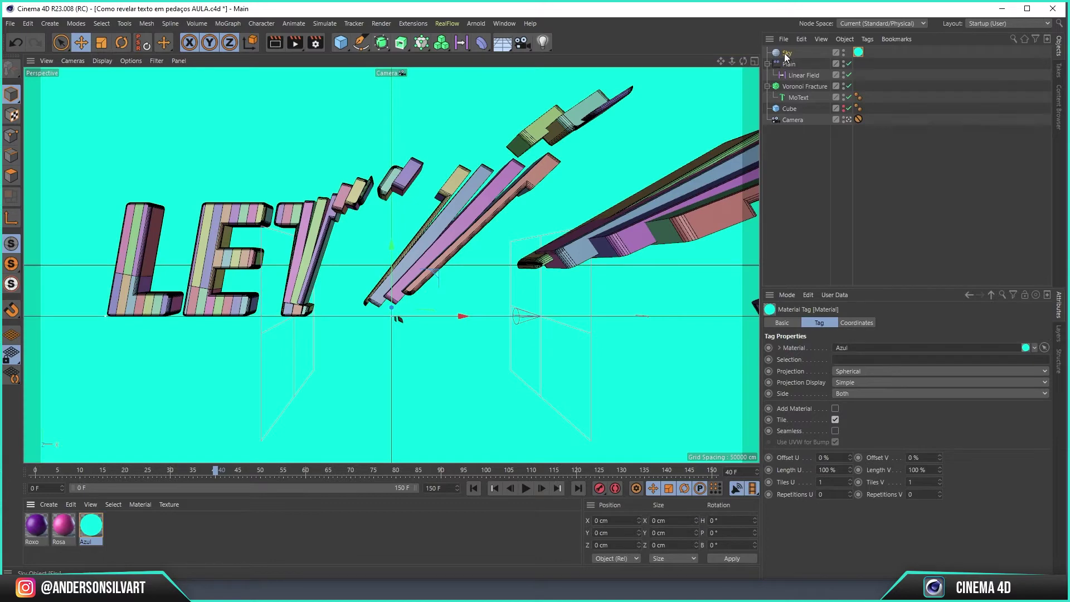
- Enable Inside Faces and Outside Faces selection sets on the Voronoi Fracture
left_click(803, 86)
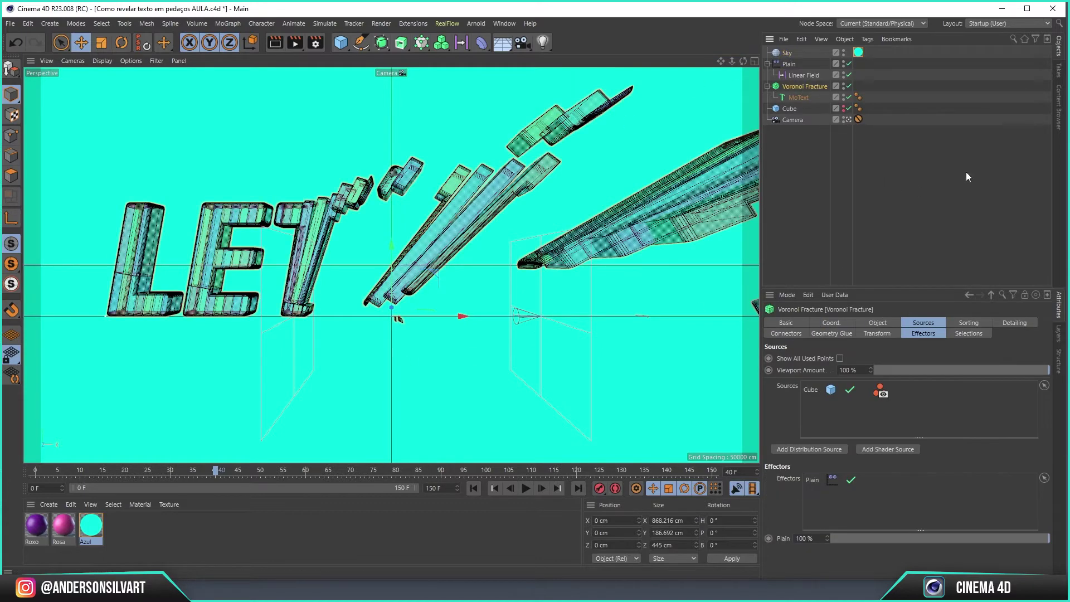
left_click(964, 335)
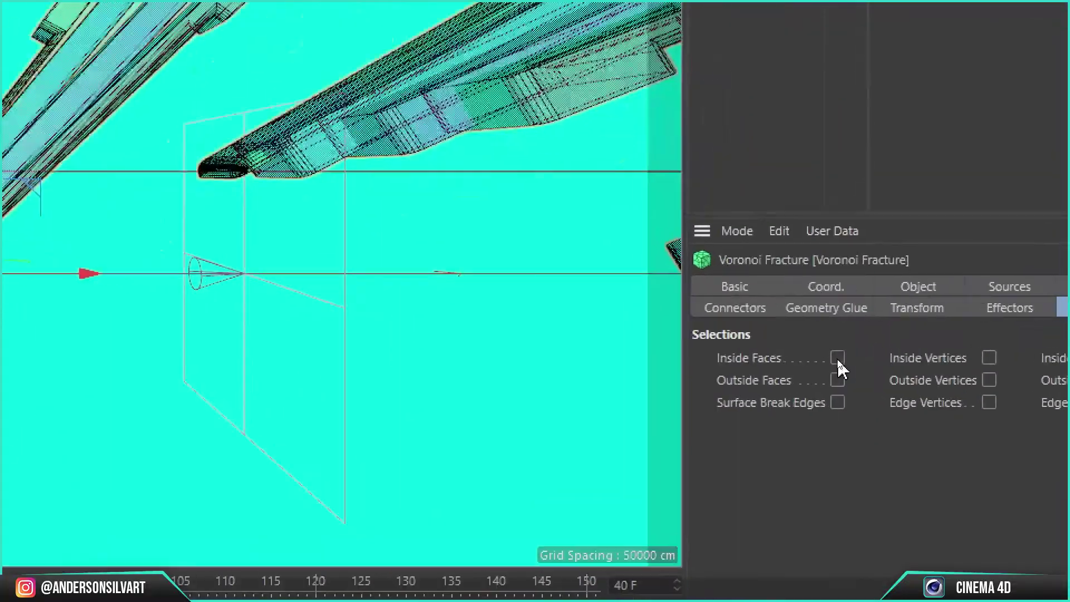
left_click(838, 359)
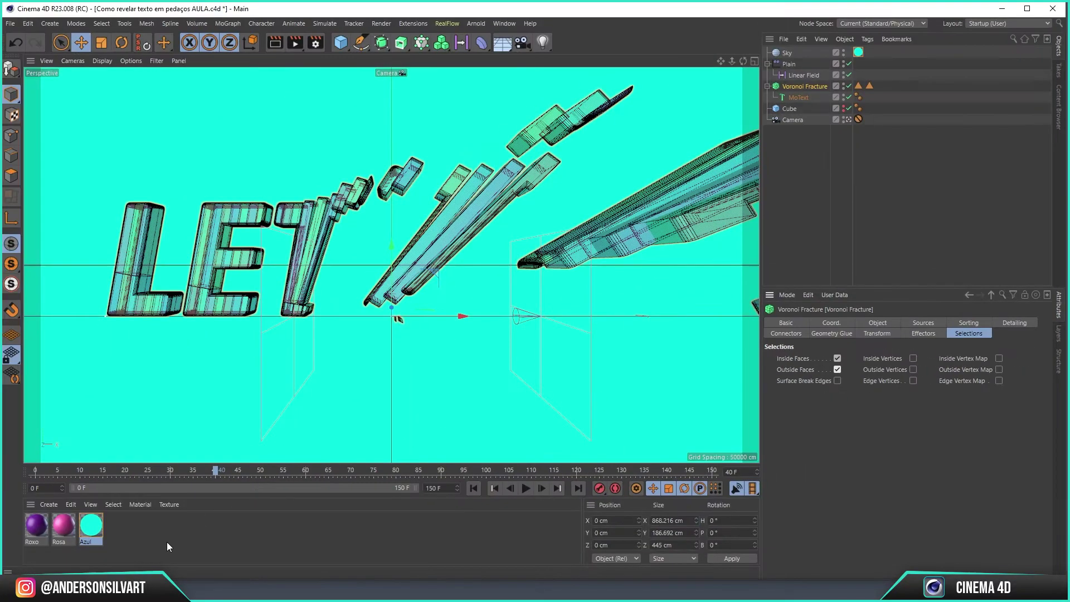
left_click(37, 525)
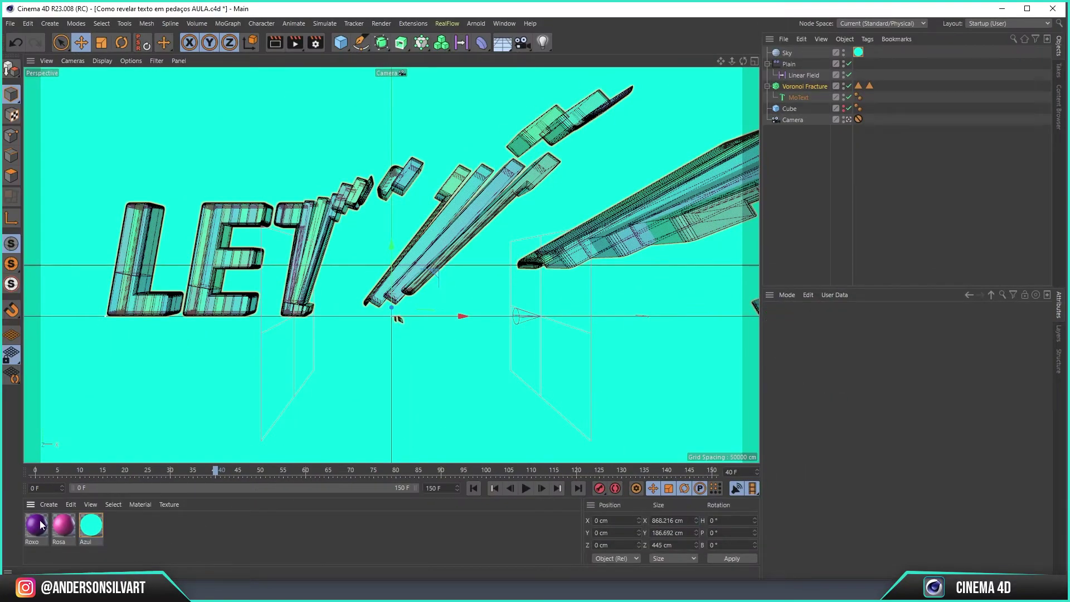
- Apply the Roxo and Rosa materials to the Voronoi Fracture and check their tags
left_click(63, 526, "ctrl")
left_click_drag(63, 525, 828, 45)
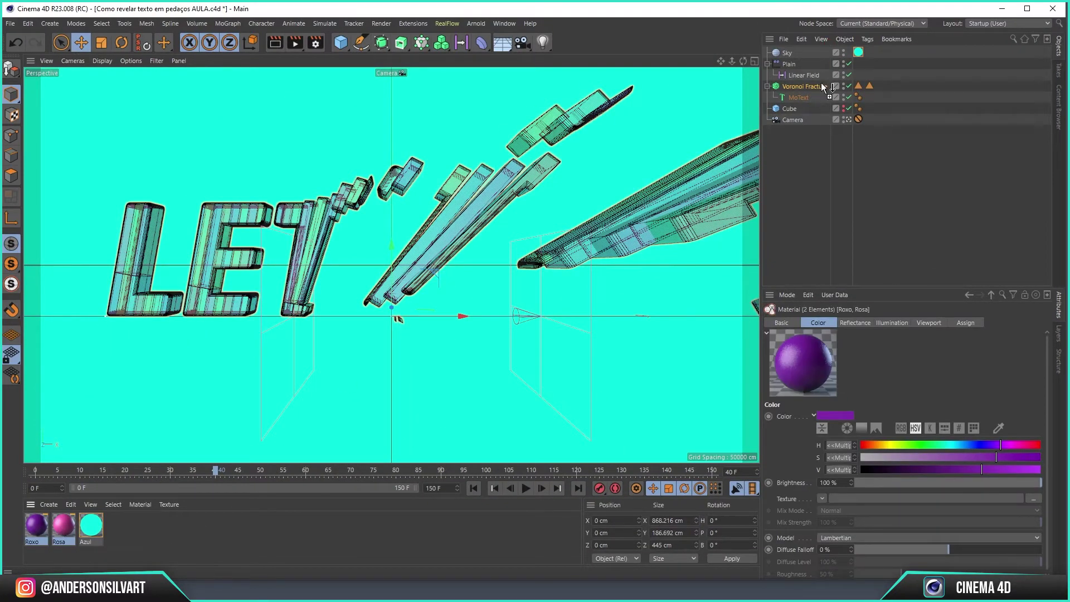
left_click_drag(824, 88, 817, 88)
left_click(858, 86)
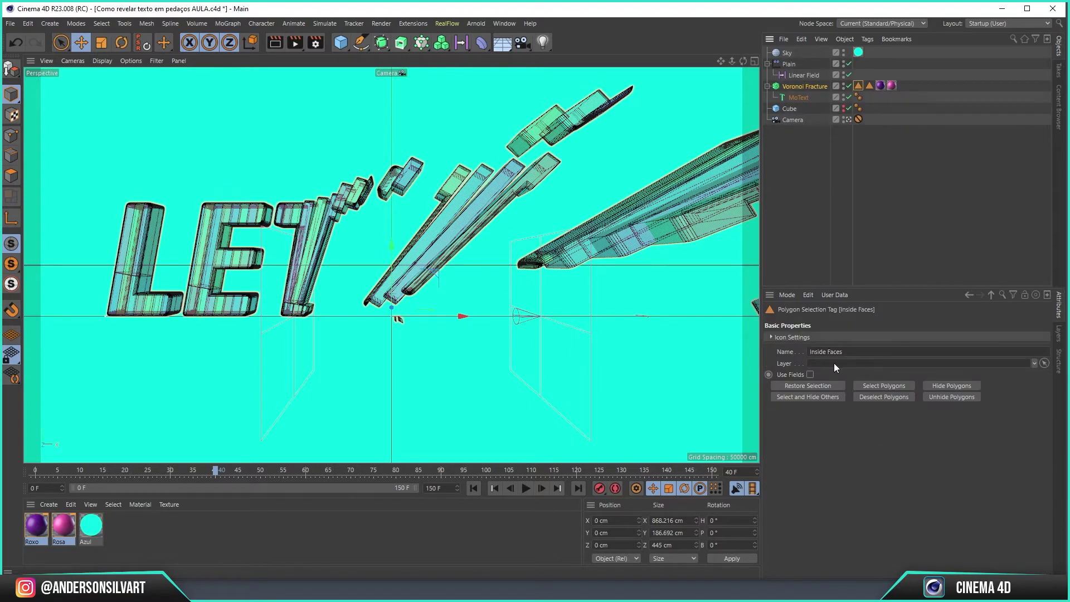
left_click(880, 86)
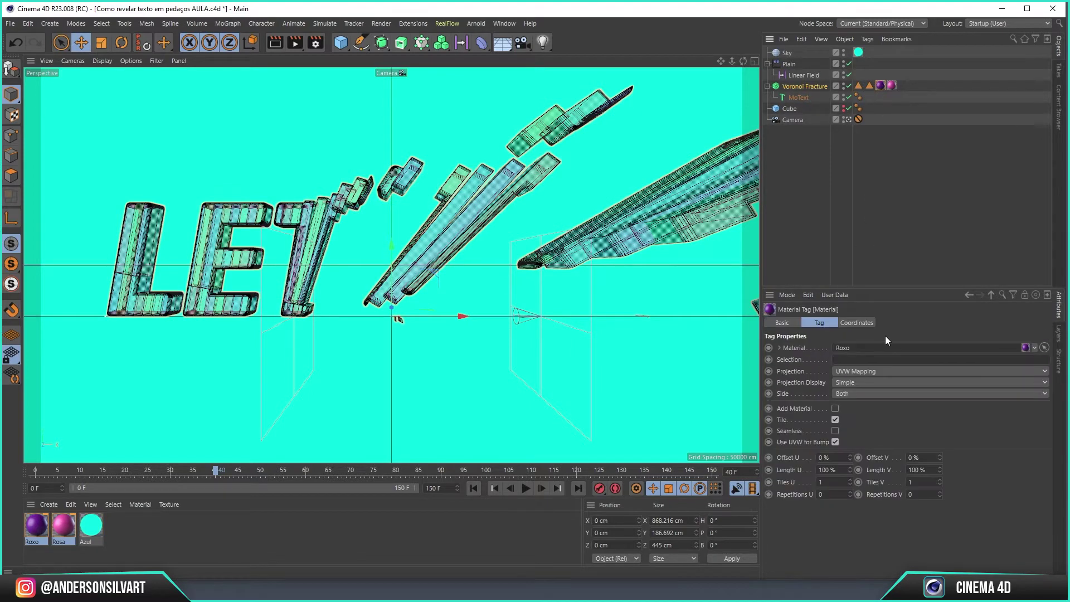
left_click(892, 85)
left_click(878, 359)
left_click(905, 221)
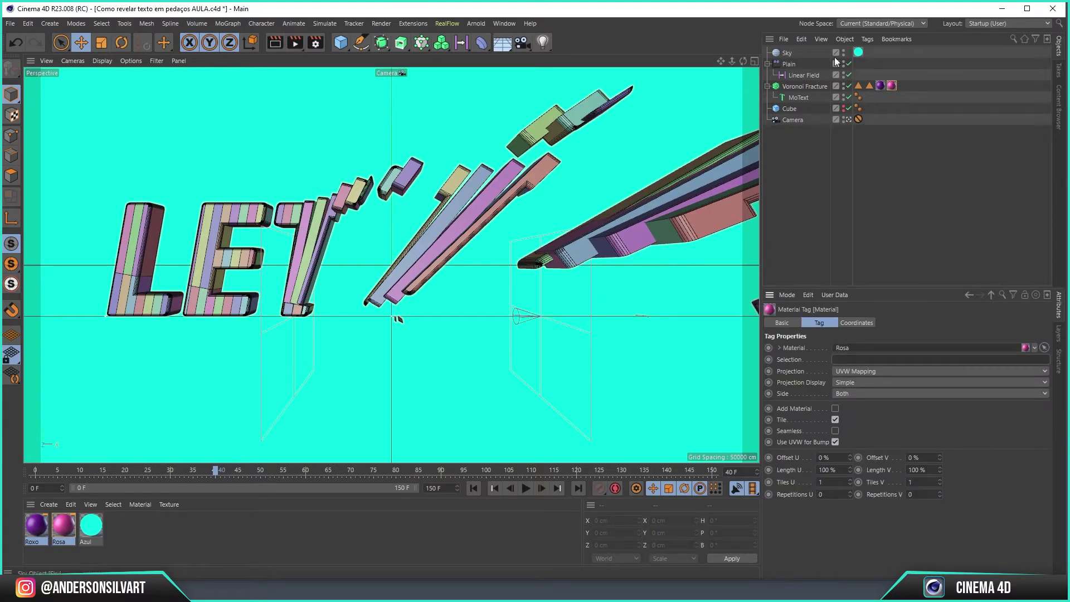
- Inspect the Inside and Outside Faces selection sets and the material tags
left_click(869, 86)
left_click(859, 85)
double_click(826, 351)
left_click(892, 85)
left_click(900, 84)
left_click(883, 86)
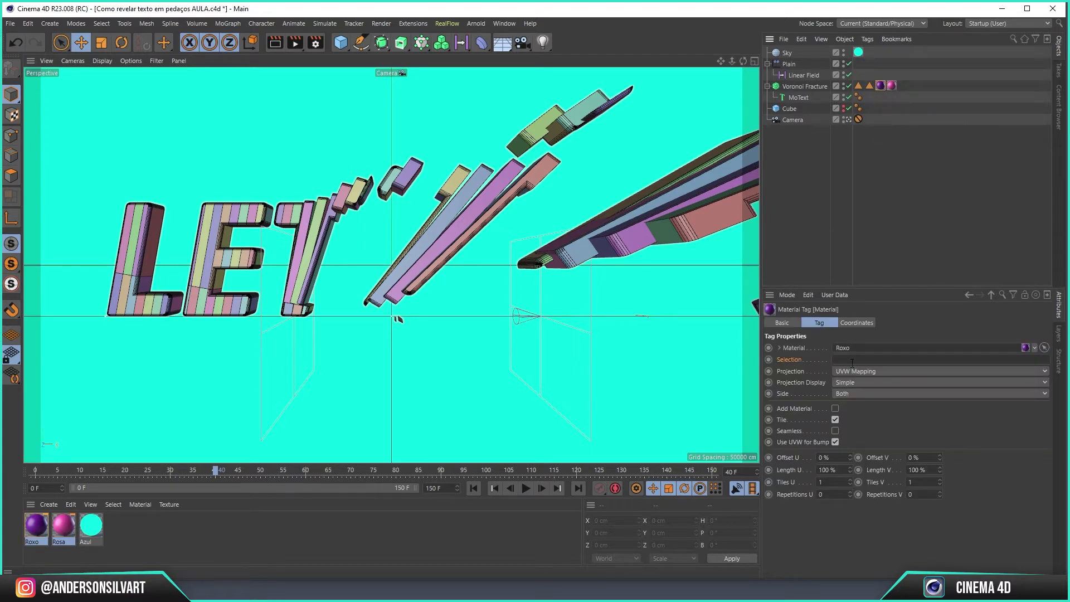
- Copy the Outside Faces name into the Roxo tag's Selection field
left_click(869, 86)
left_click(852, 352)
key("Return")
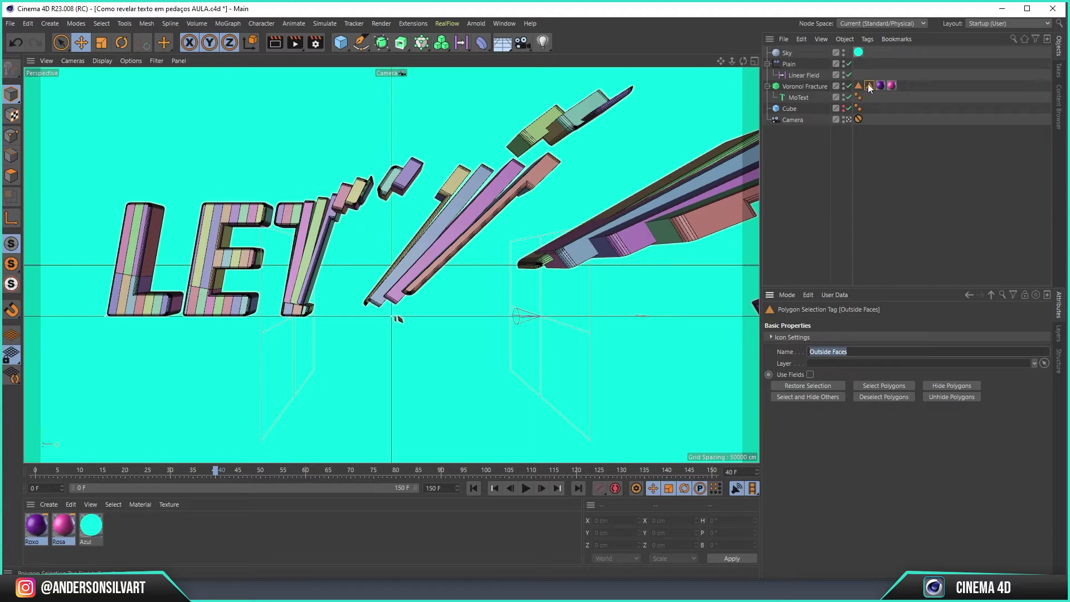
left_click(879, 86)
left_click(855, 360)
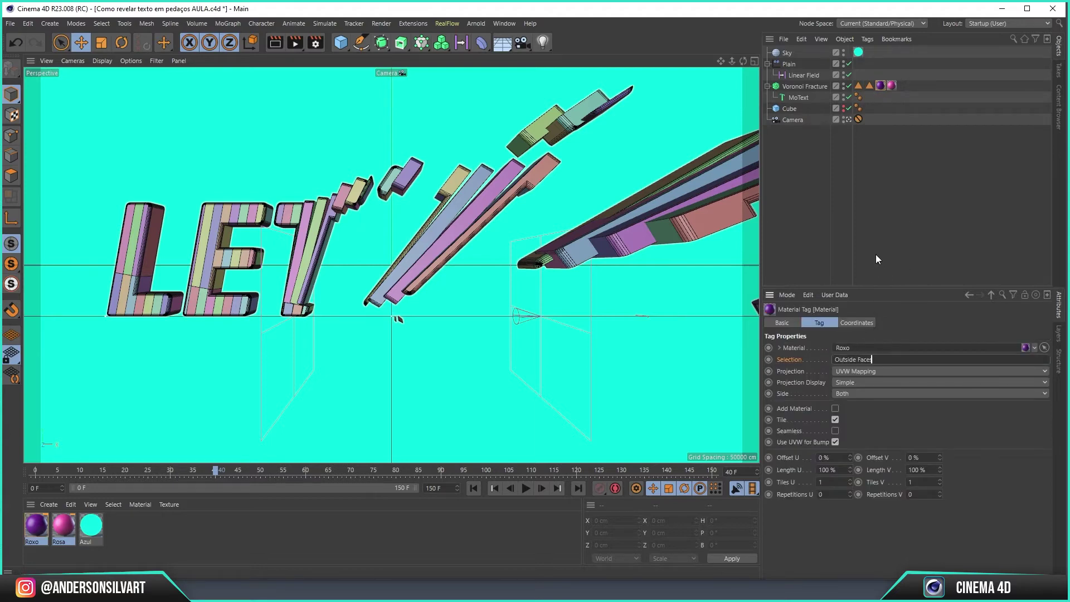
key("Return")
left_click(806, 87)
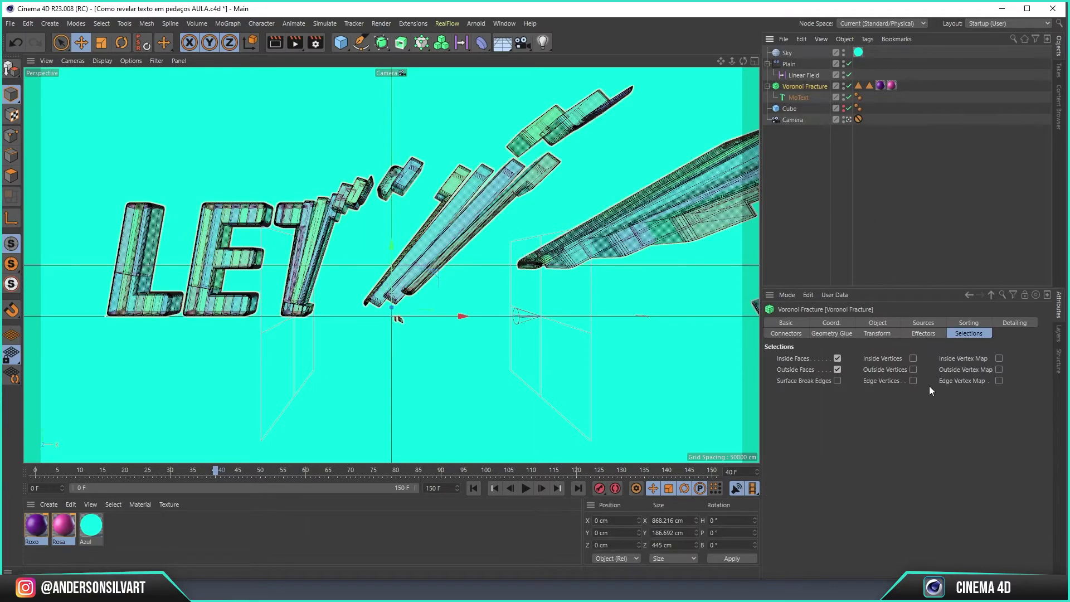
- Untick Colorize Fragments and preview-render the purple letters at frame 53
left_click(878, 325)
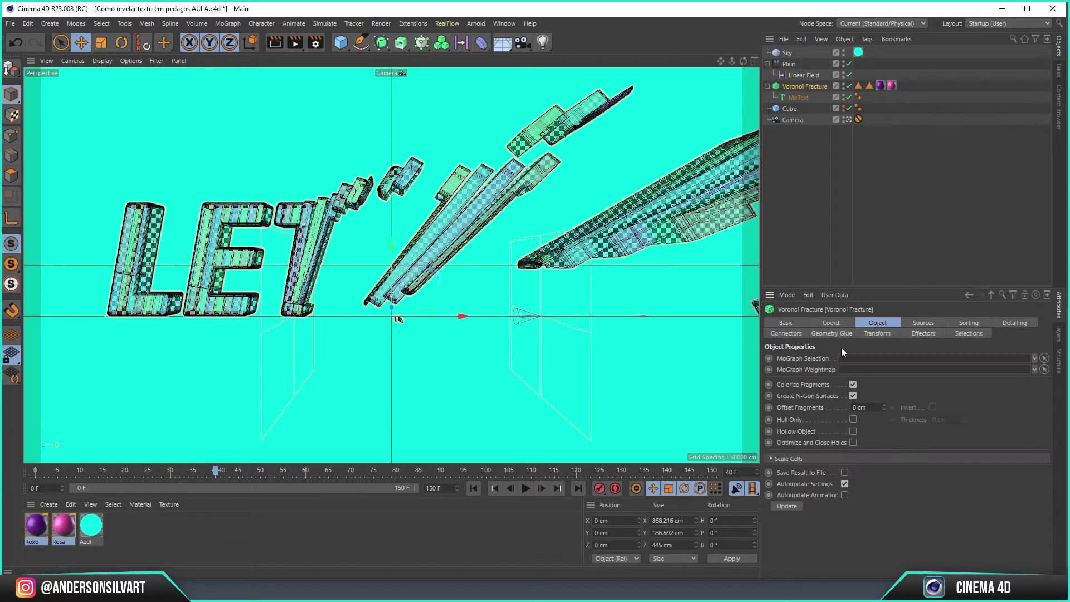
left_click(853, 384)
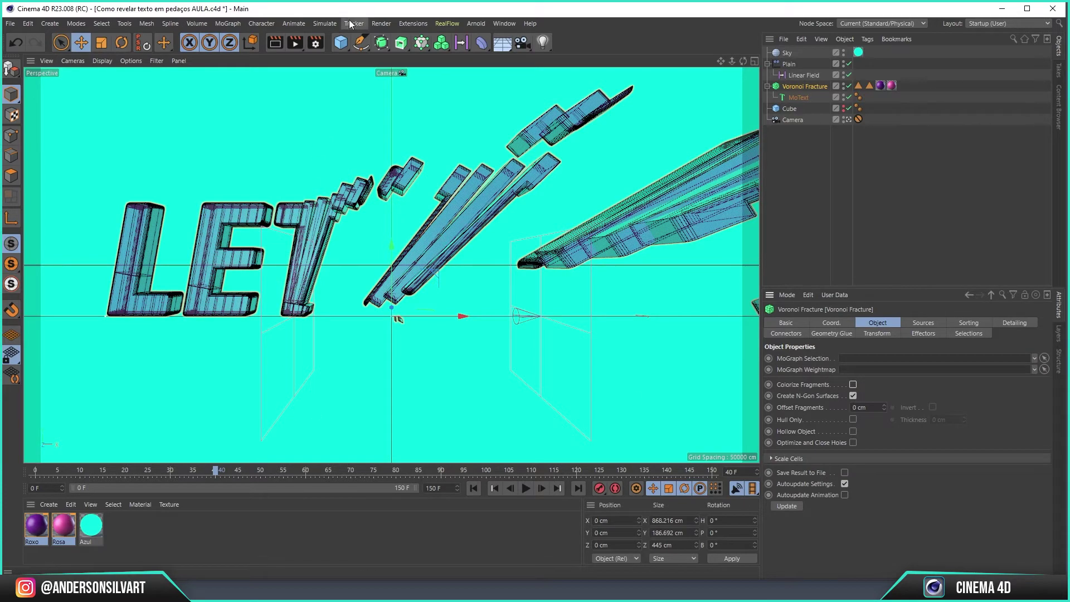
left_click(279, 45)
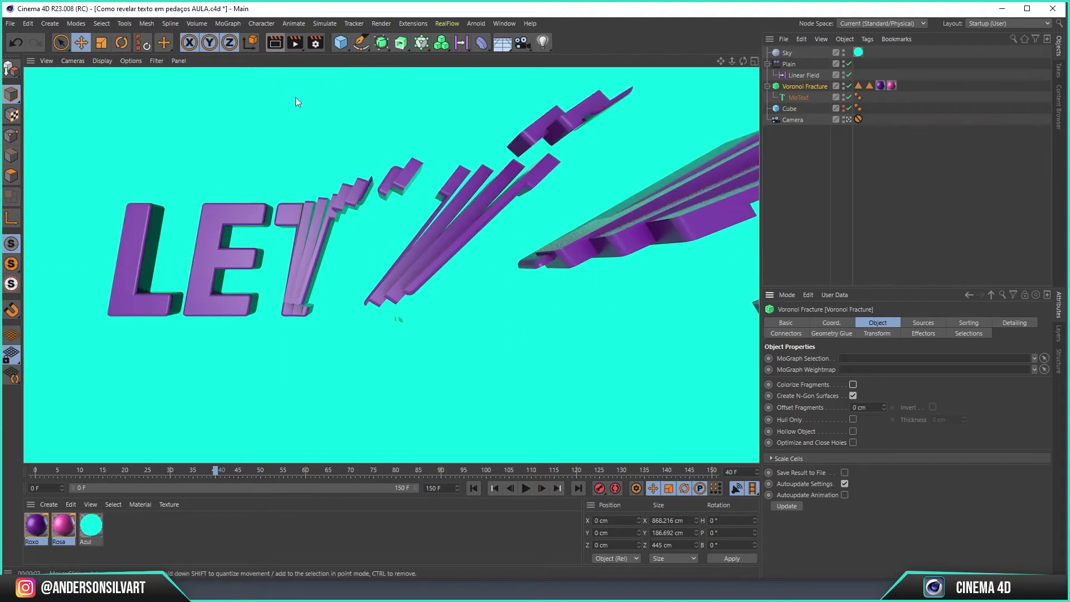
left_click_drag(217, 474, 275, 474)
left_click(274, 43)
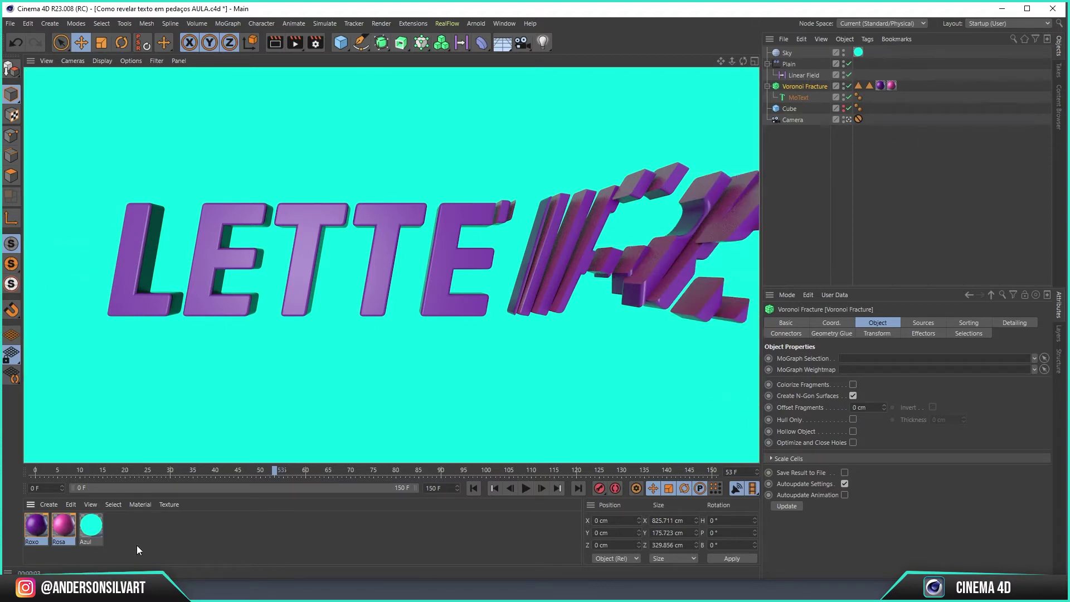
left_click(91, 525)
- Make Azul.1 with Color and Reflectance on, Luminance off, and apply it to the text
left_click_drag(91, 525, 118, 529, "ctrl")
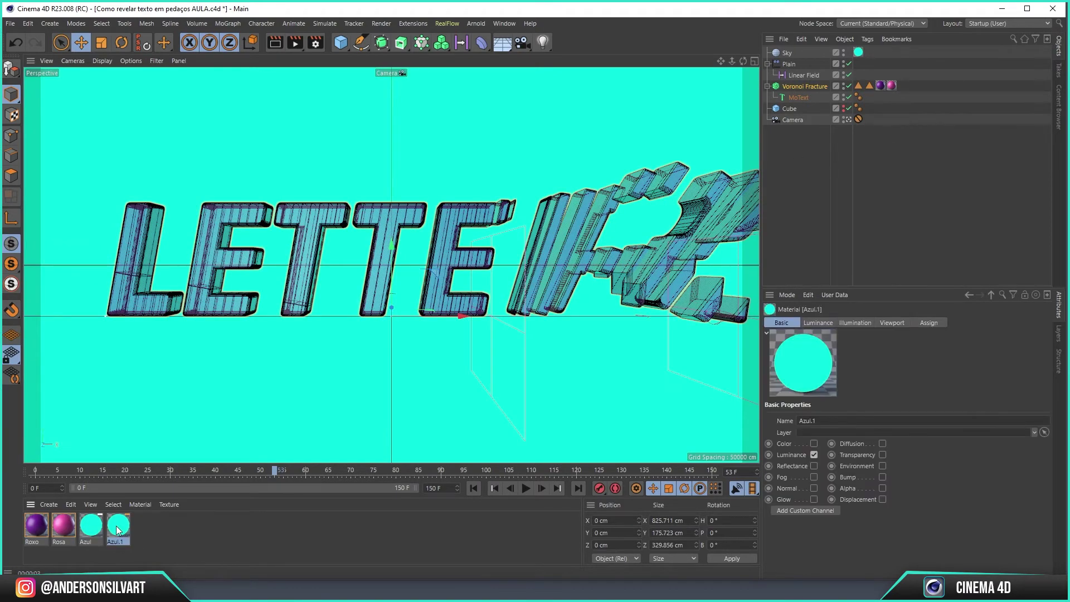
double_click(118, 529)
left_click(223, 223)
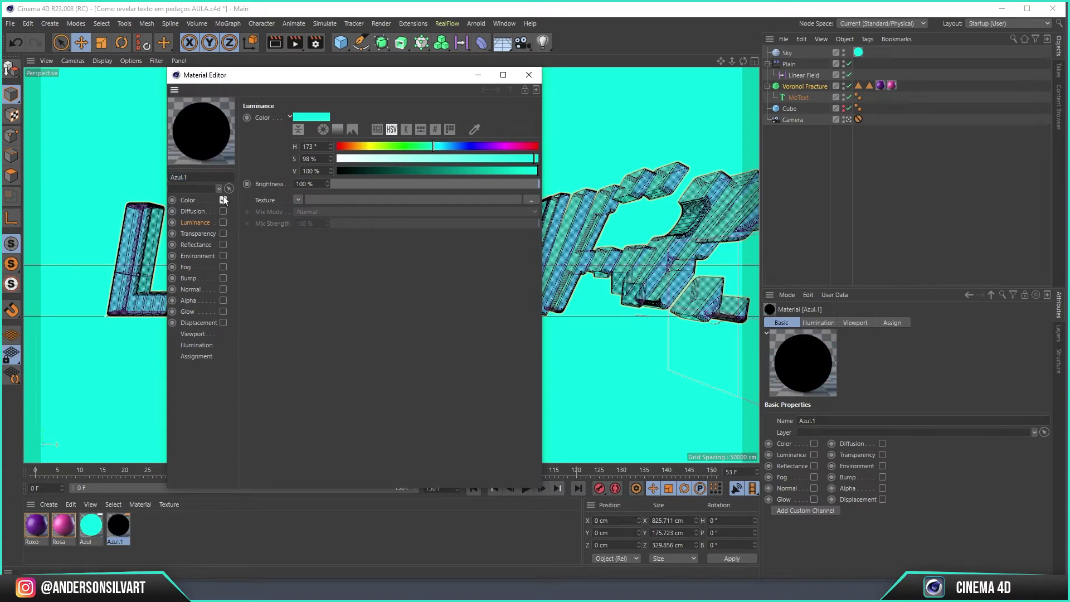
left_click(223, 200)
left_click(223, 245)
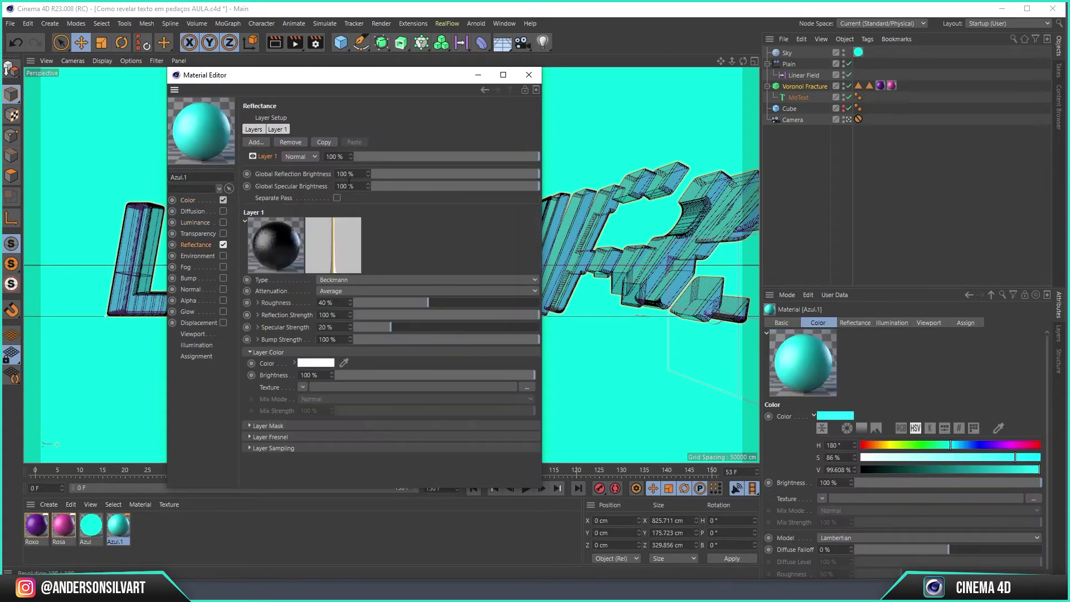
left_click(529, 75)
left_click_drag(896, 127, 892, 86)
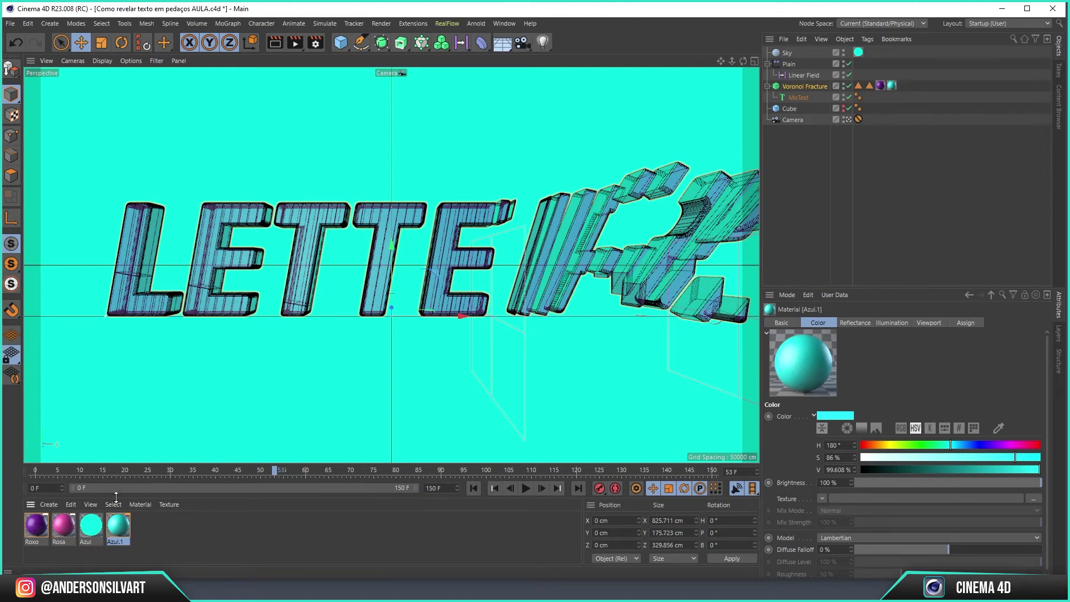
- Give Rosa a magenta Luminance (H 304°, S 91%, V 100%) and disable Reflectance
double_click(63, 527)
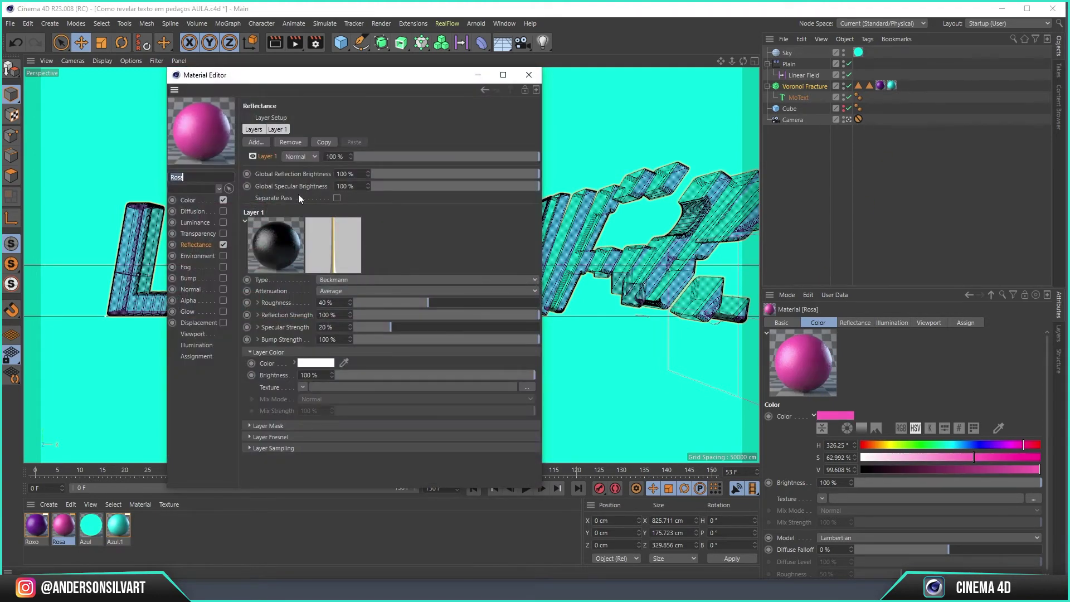
left_click(224, 222)
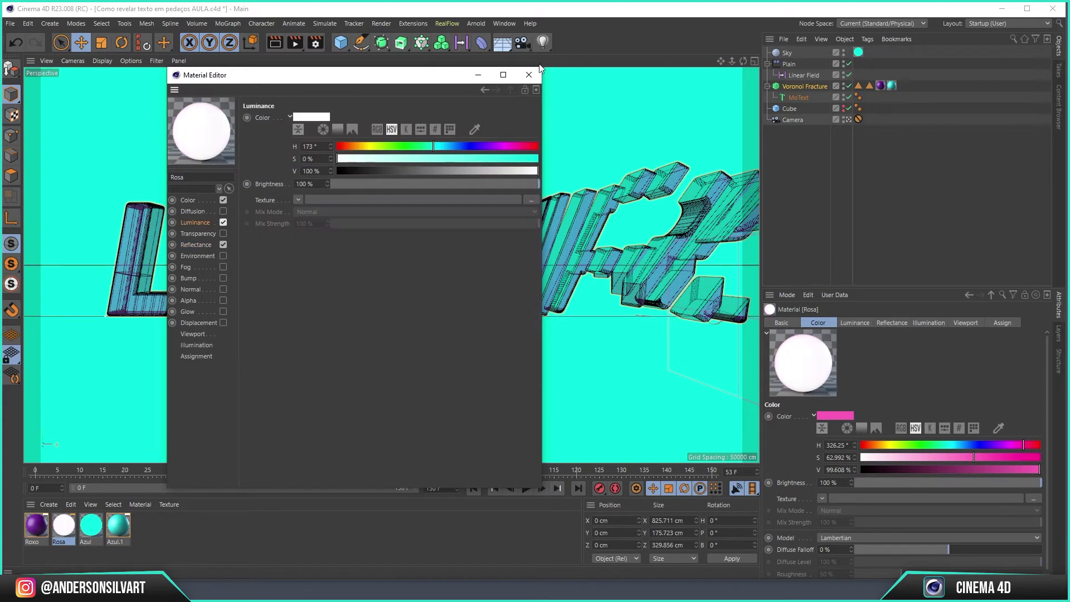
left_click(223, 244)
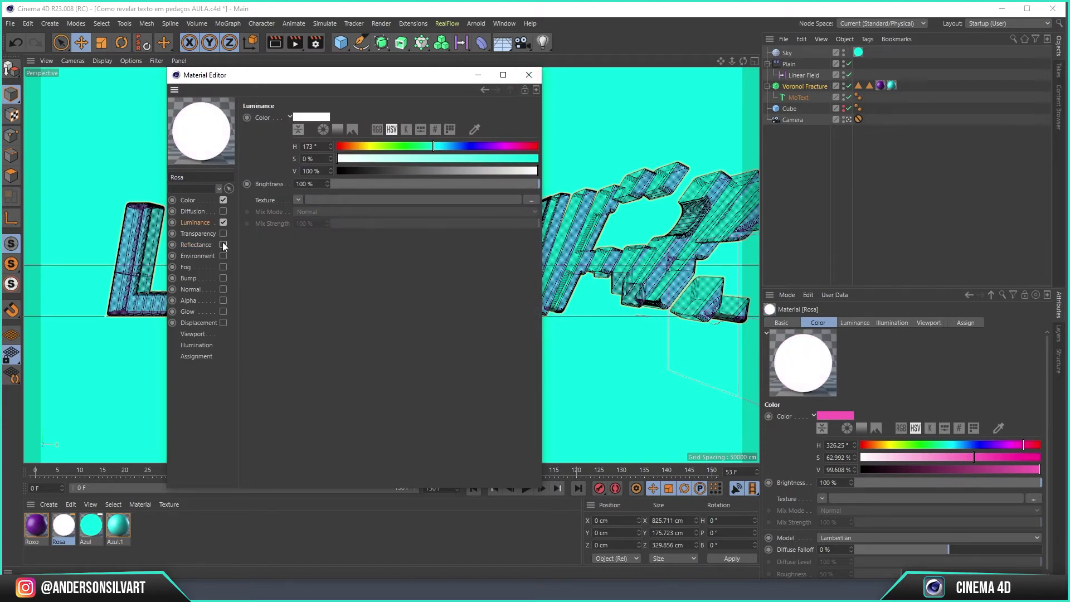
left_click_drag(489, 146, 520, 158)
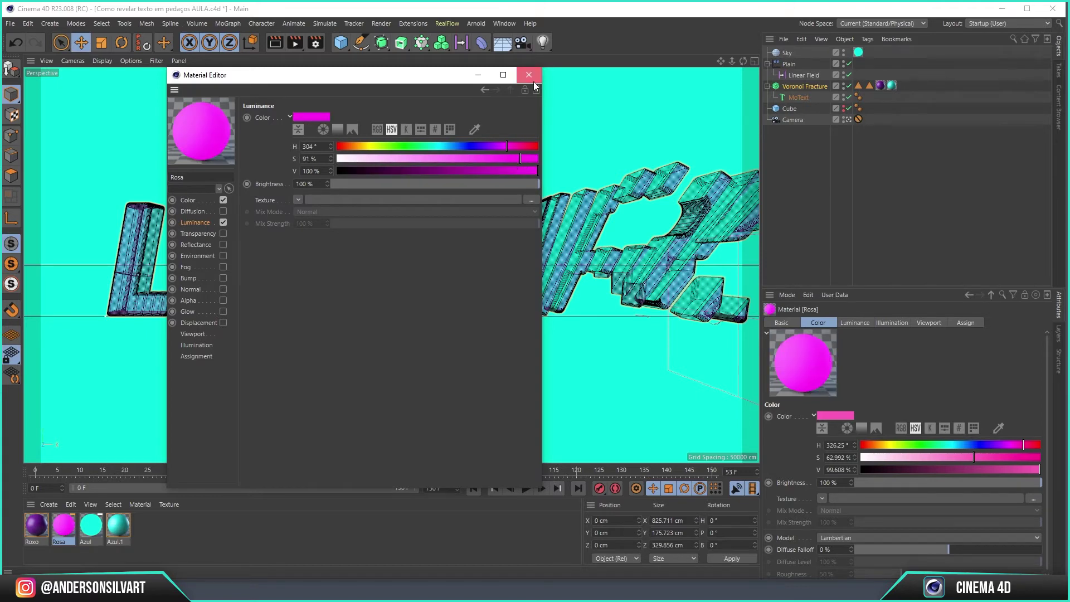
left_click(534, 82)
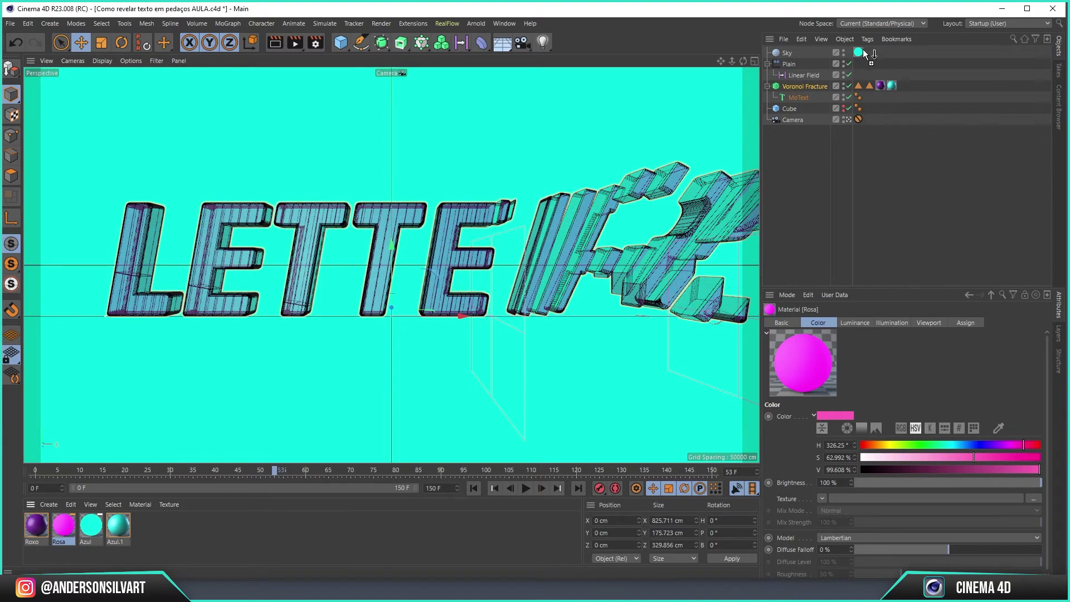
- Put the Rosa material on the sky and preview-render the pink scene
left_click_drag(866, 53, 861, 53)
left_click(276, 45)
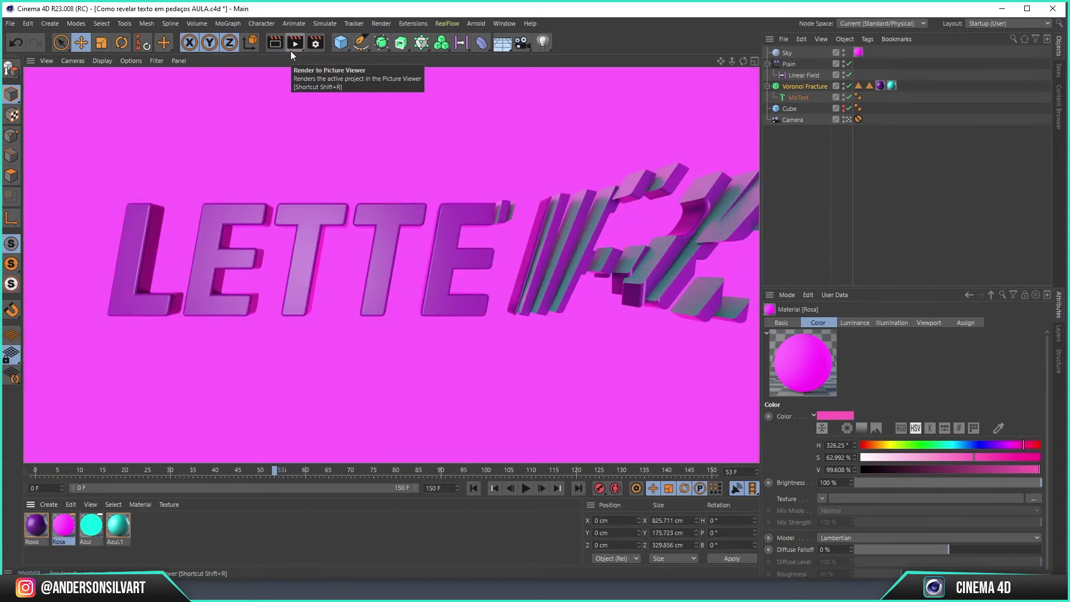
left_click(881, 85)
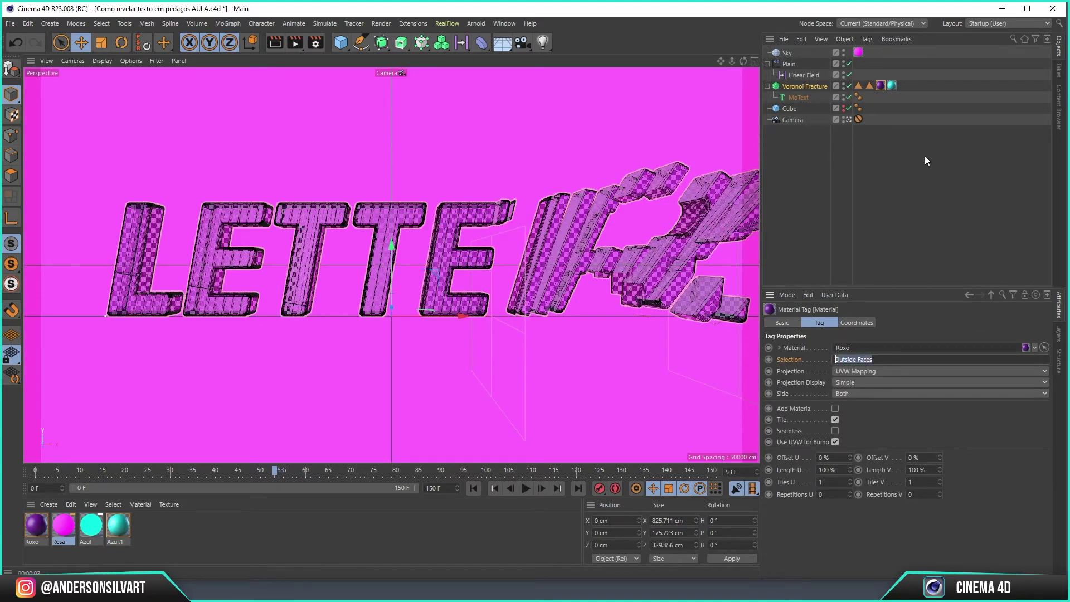
left_click(892, 85)
- Limit Azul.1 to Outside Faces, preview-render the letters, and rewind to start
left_click(889, 363)
type("Outside Faces")
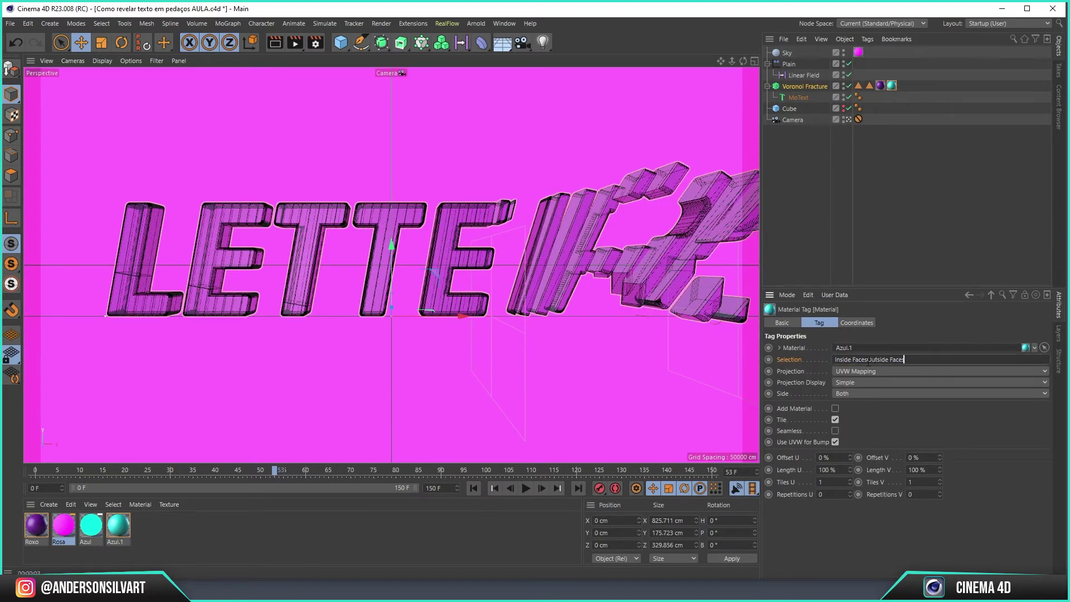
left_click(882, 86)
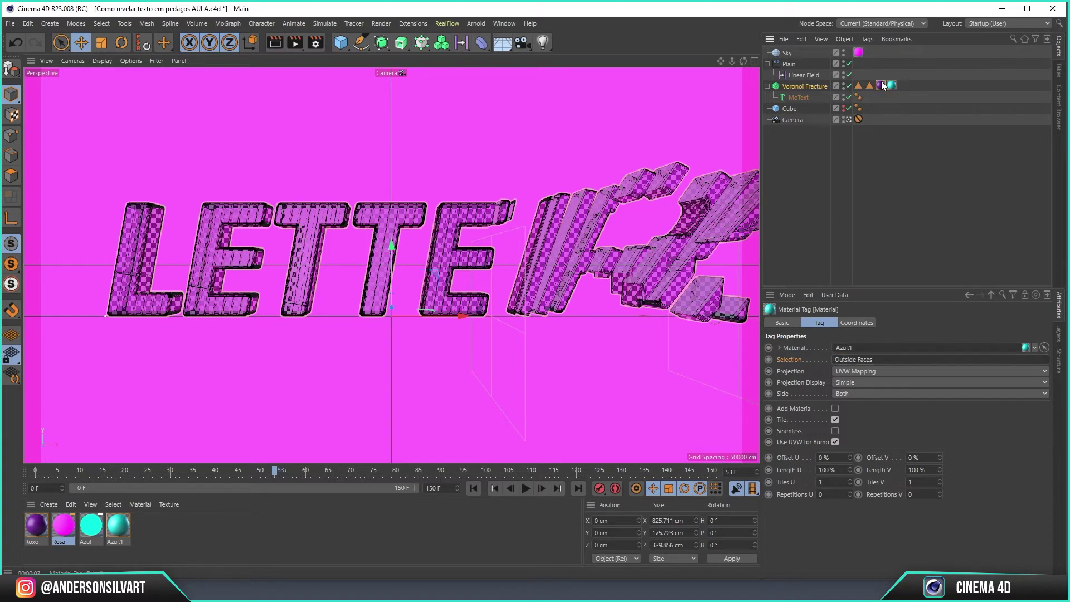
left_click(867, 225)
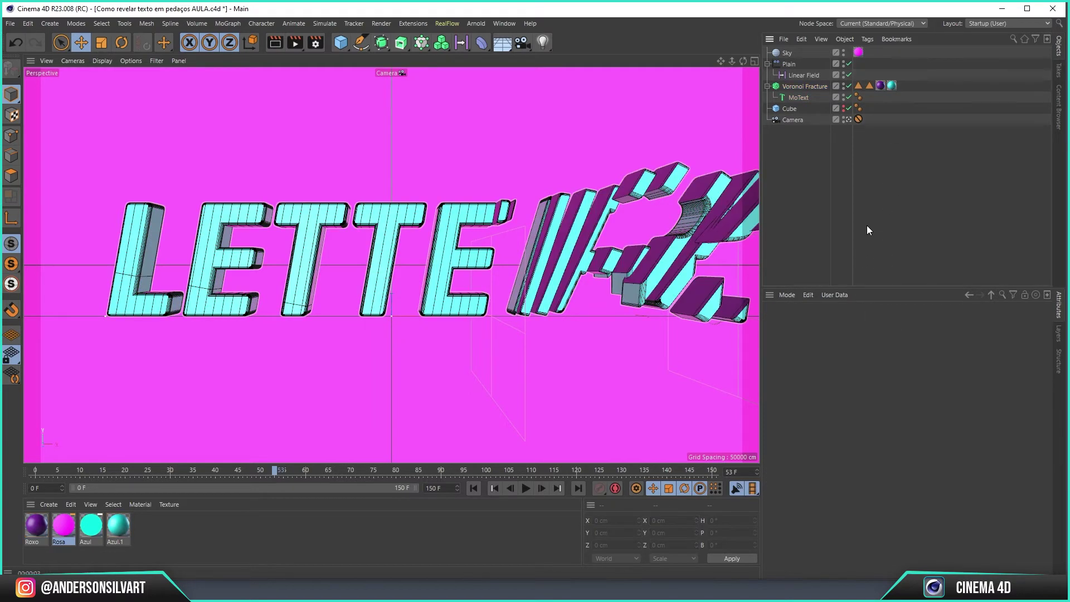
left_click(275, 43)
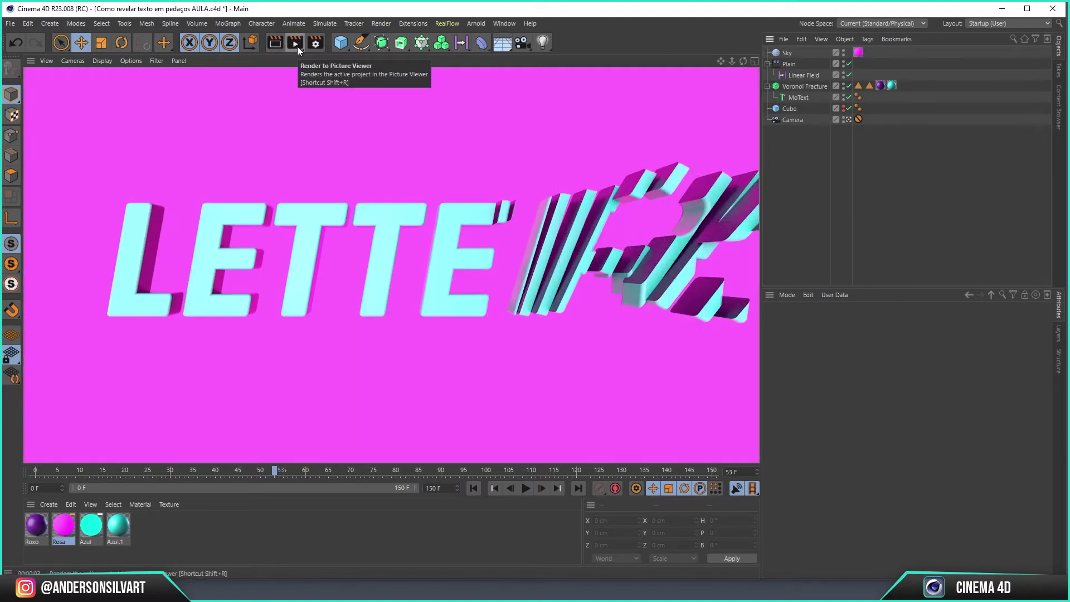
left_click(474, 490)
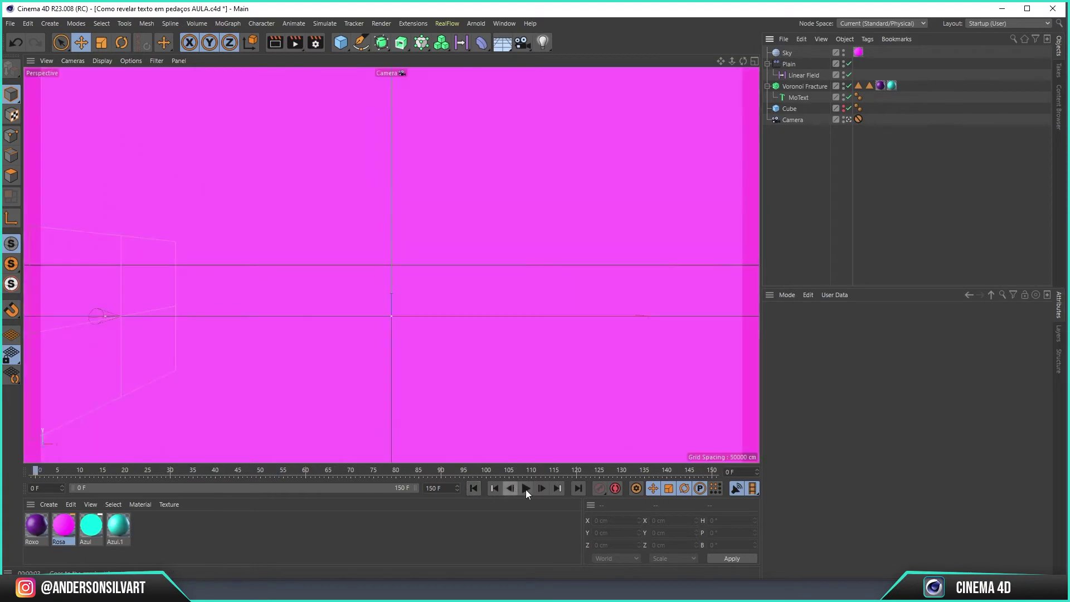
- Play the animation, then edit the Rosa sky material in the Material Editor
left_click(529, 489)
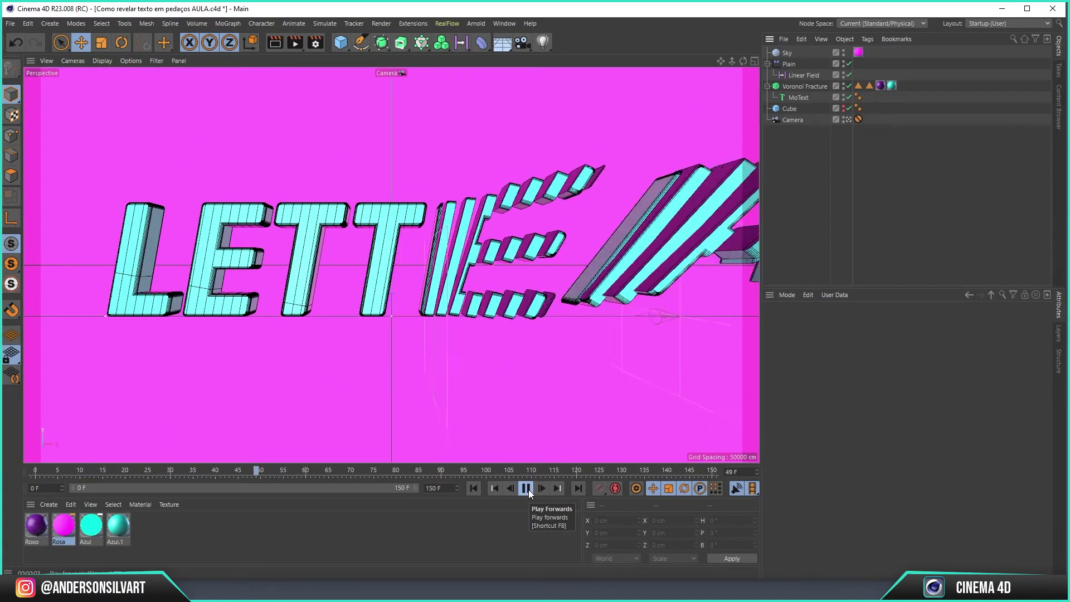
left_click(528, 490)
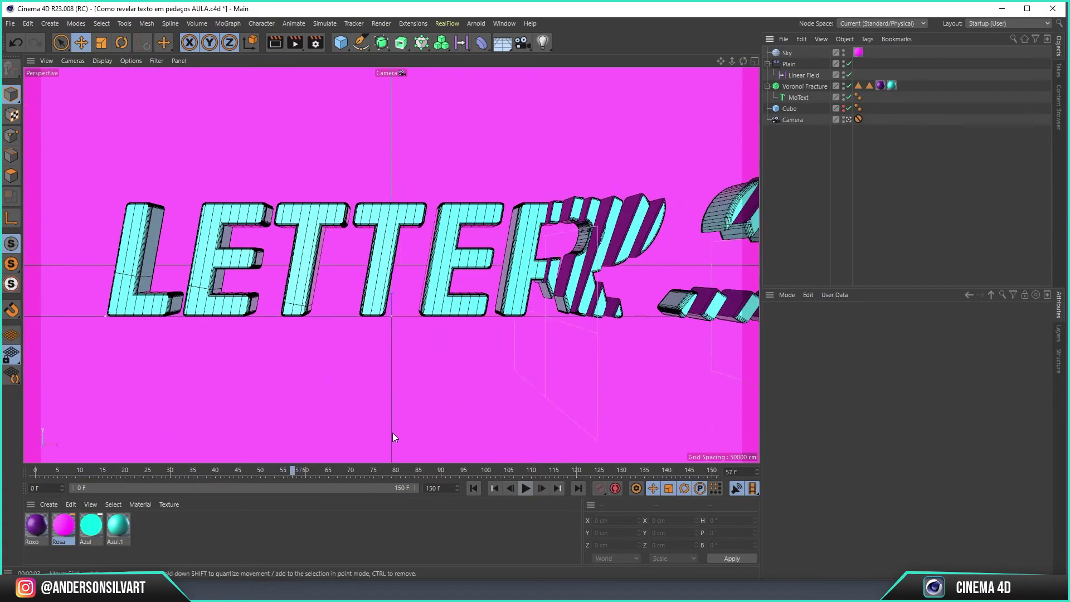
left_click(790, 53)
left_click(858, 52)
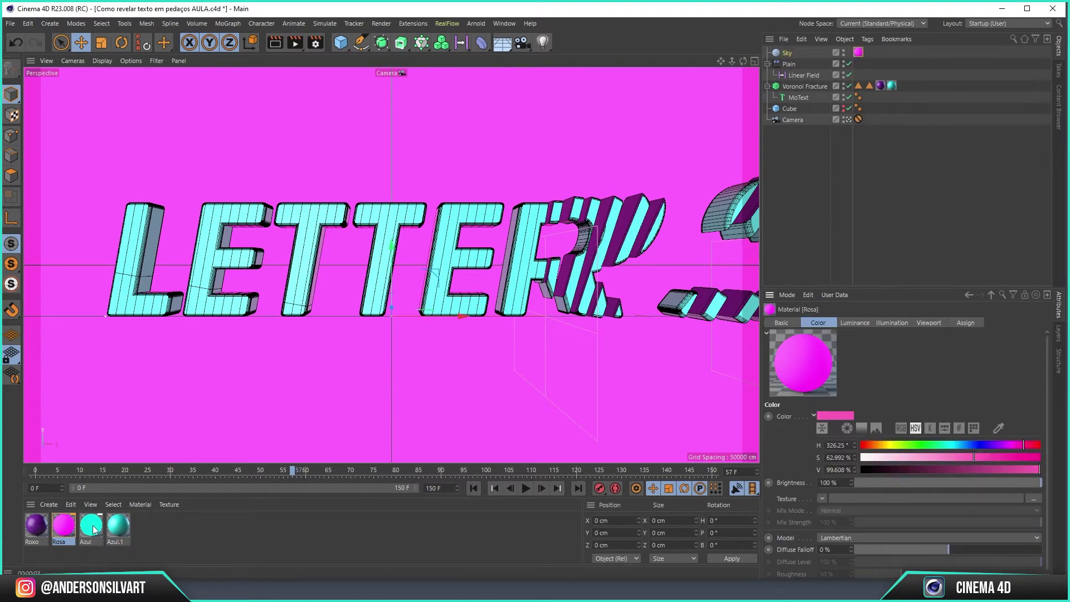
double_click(74, 529)
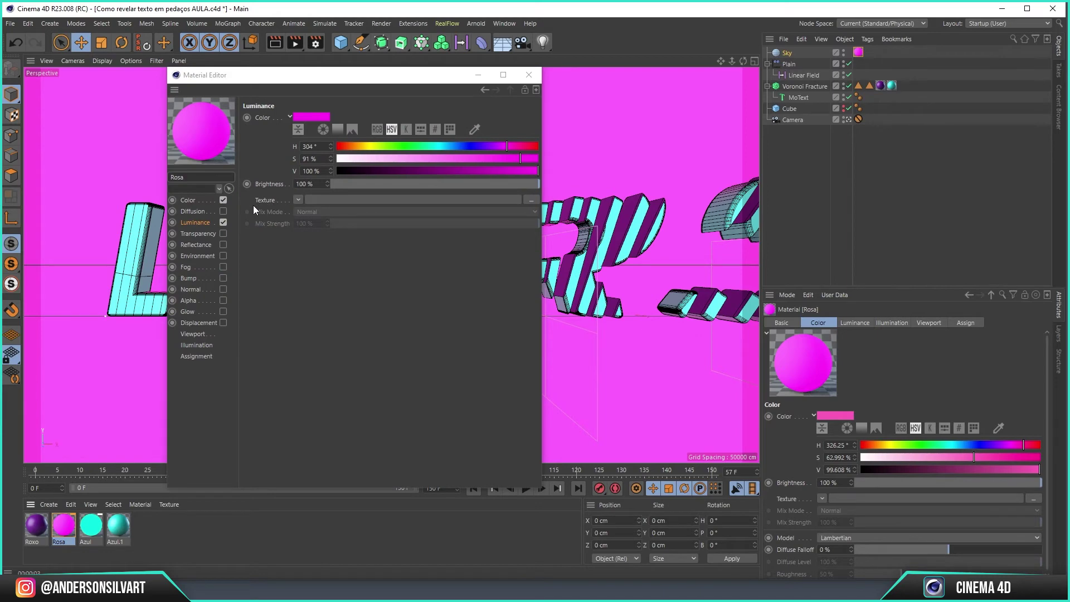
left_click_drag(516, 77, 503, 65)
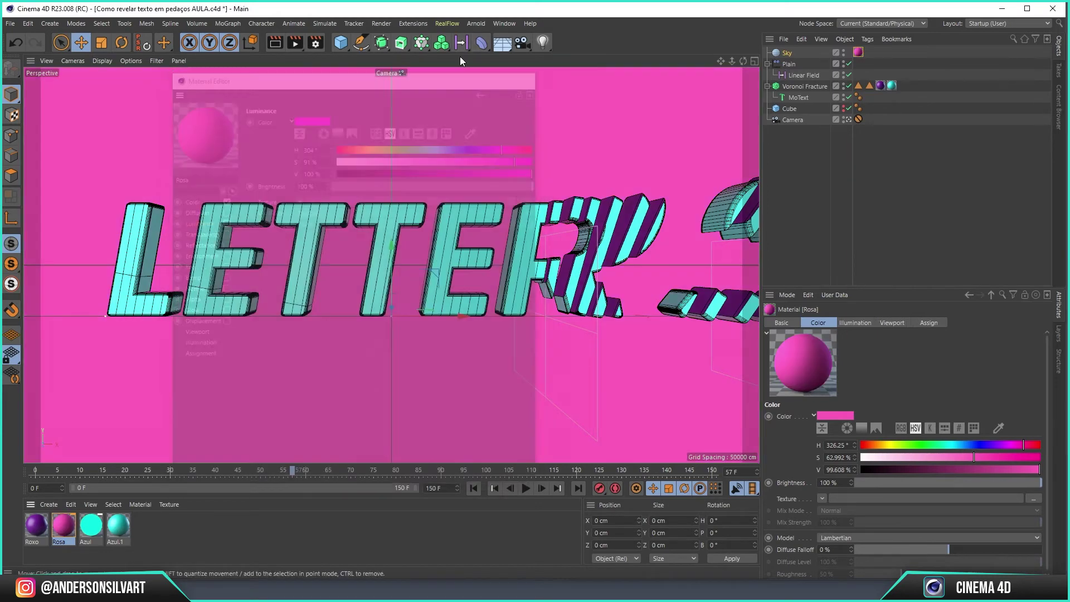
left_click(278, 44)
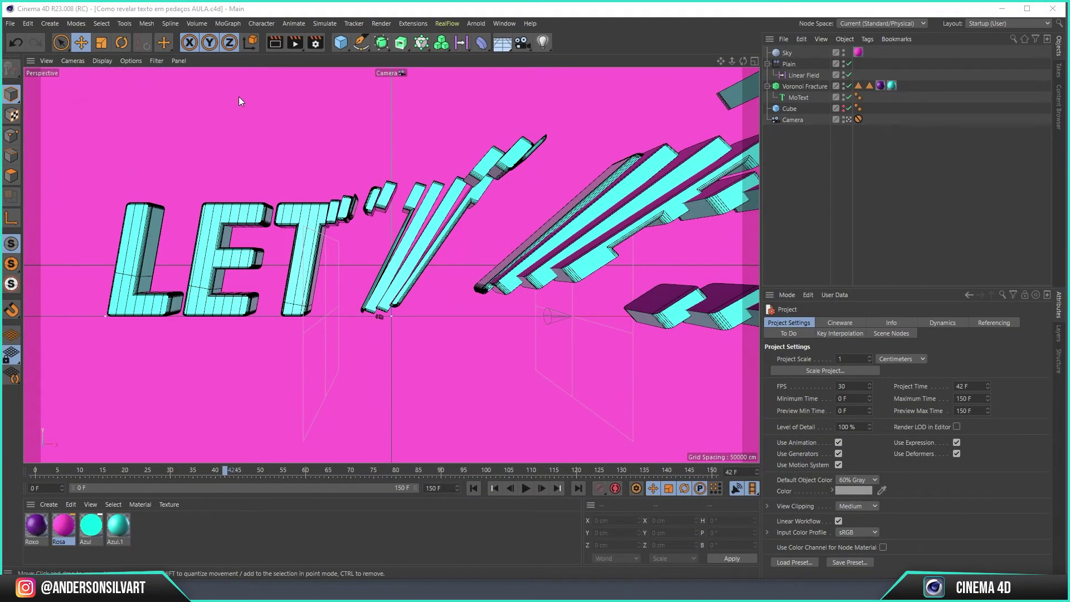
- Reset the Plain effector's bank to 0° and add a Delay effector to Voronoi Fracture
left_click(791, 67)
left_click(878, 323)
left_click(958, 405)
type("0")
key("Return")
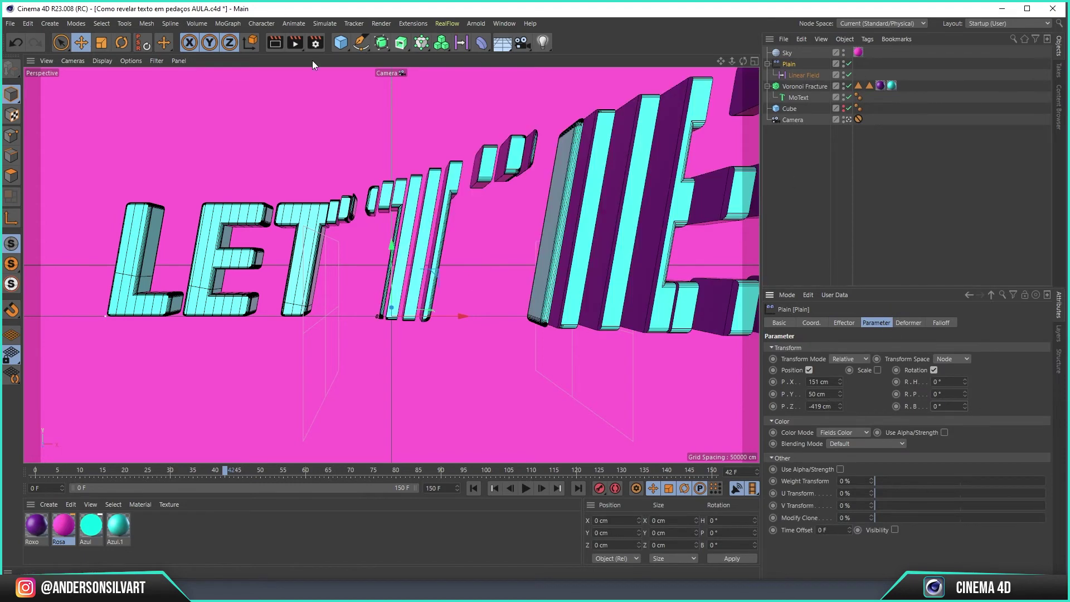
left_click(801, 86)
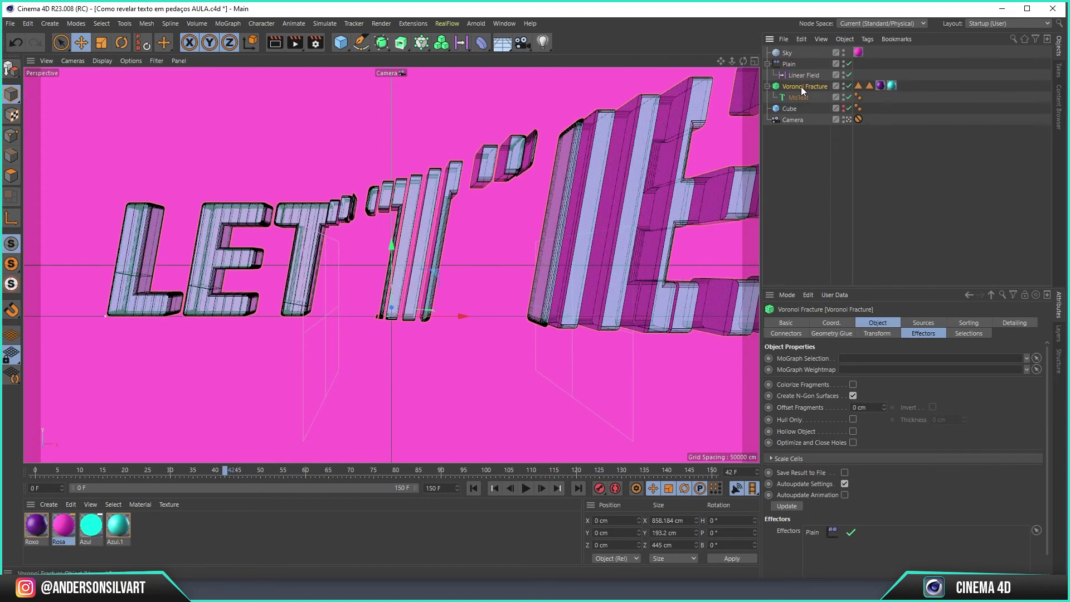
left_click(229, 24)
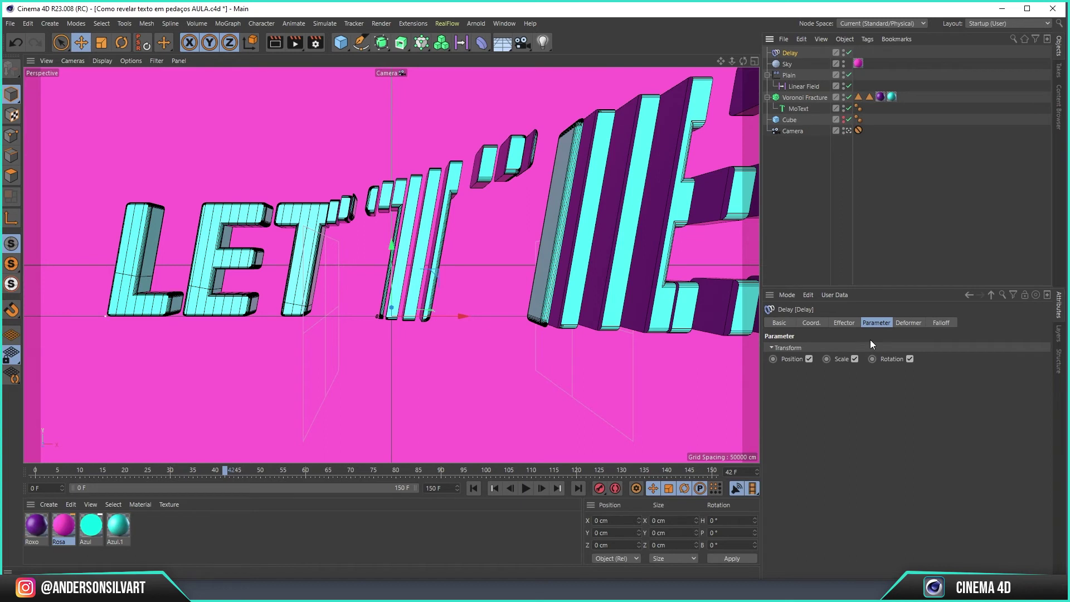
- Uncheck Scale on the Delay effector and set Spring mode at 80% strength
left_click(854, 360)
left_click(845, 324)
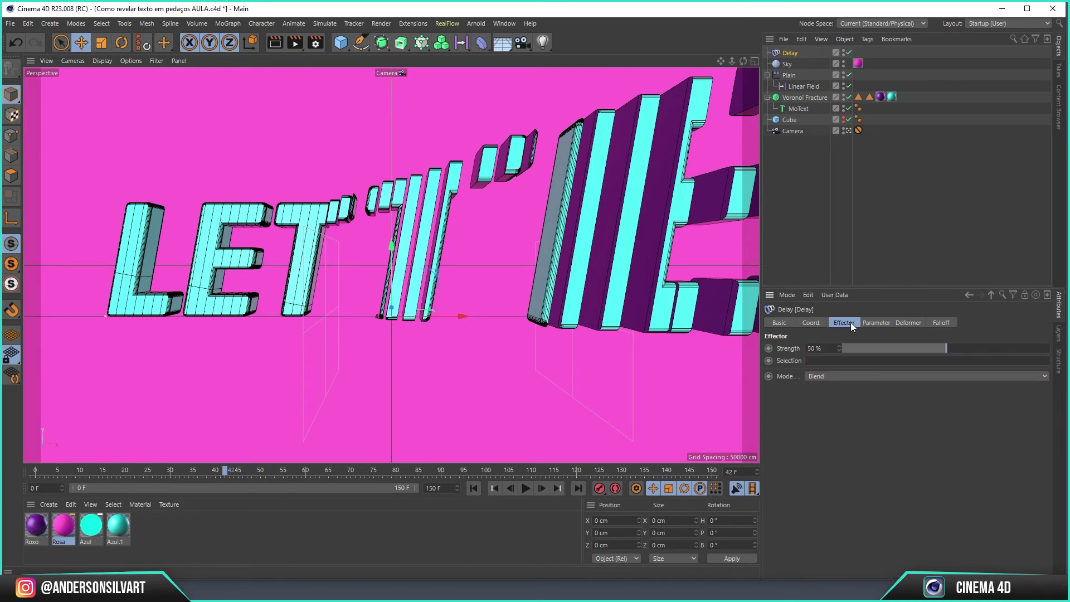
left_click(838, 374)
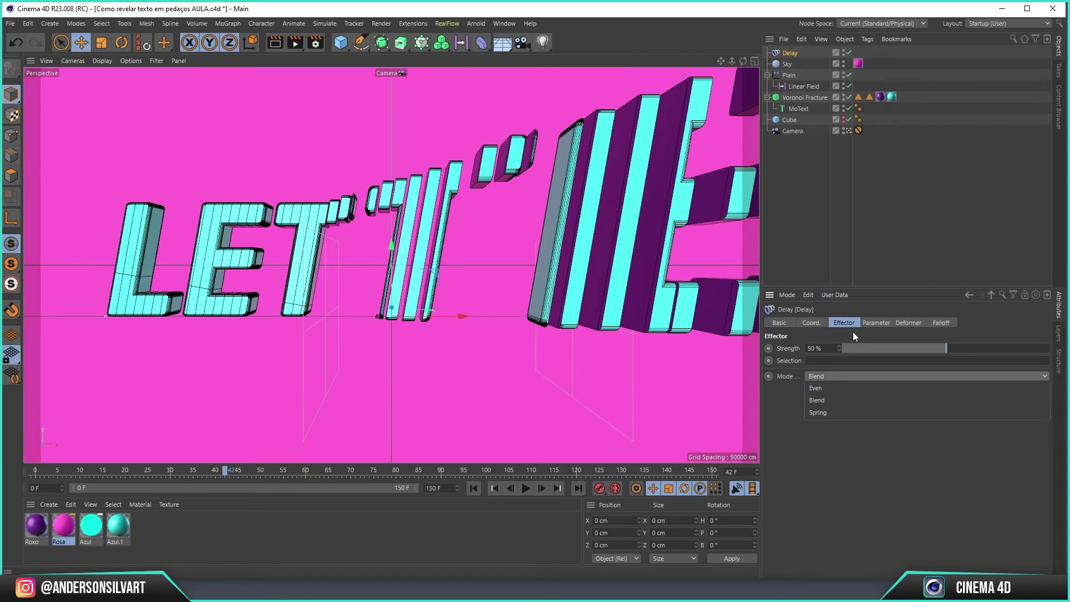
left_click(909, 322)
left_click(835, 324)
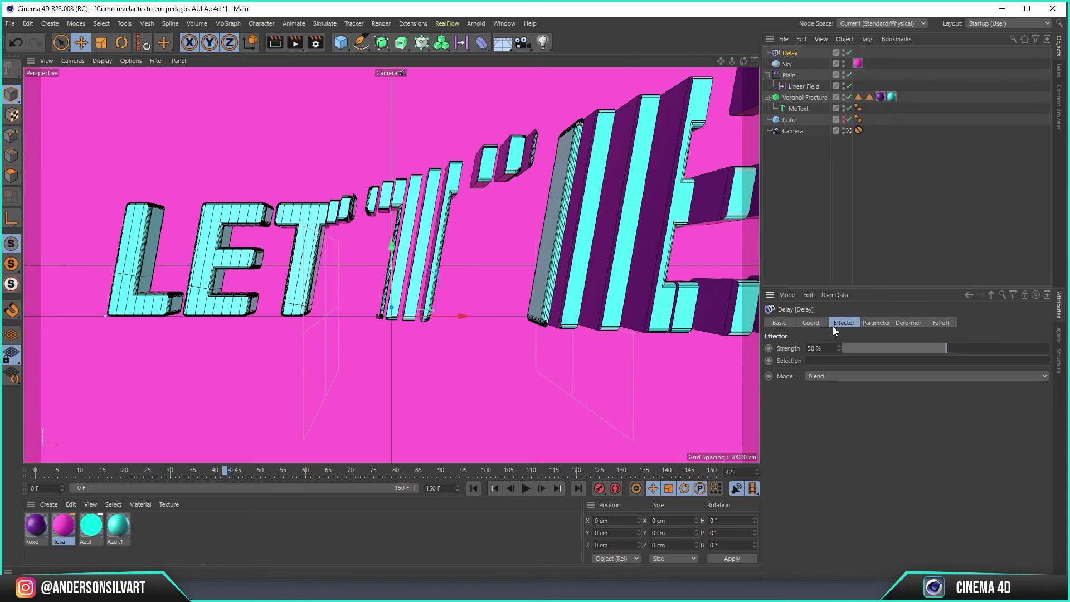
left_click(831, 376)
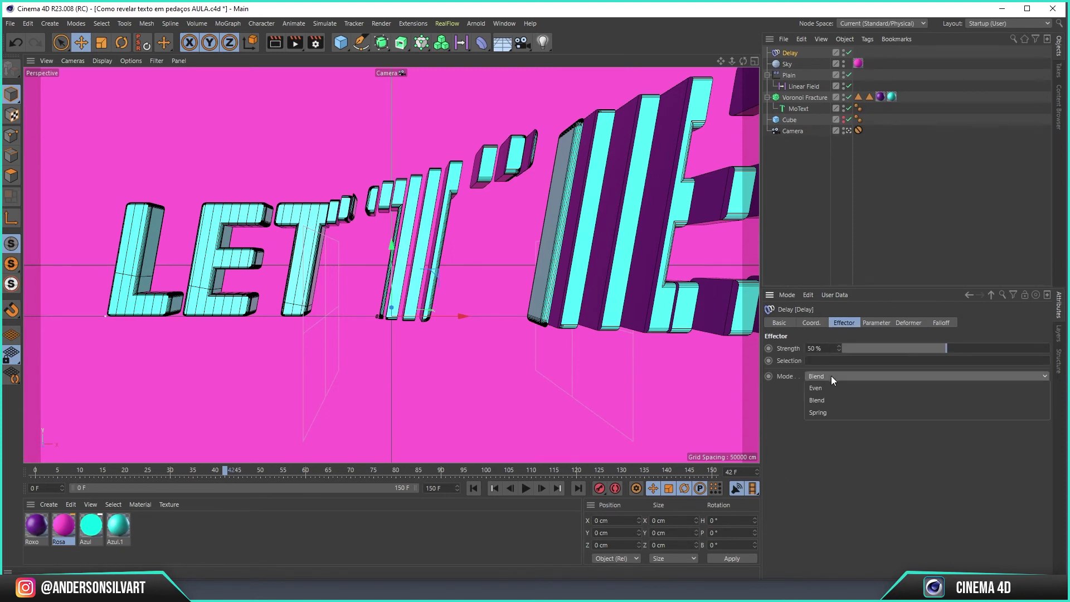
left_click(825, 415)
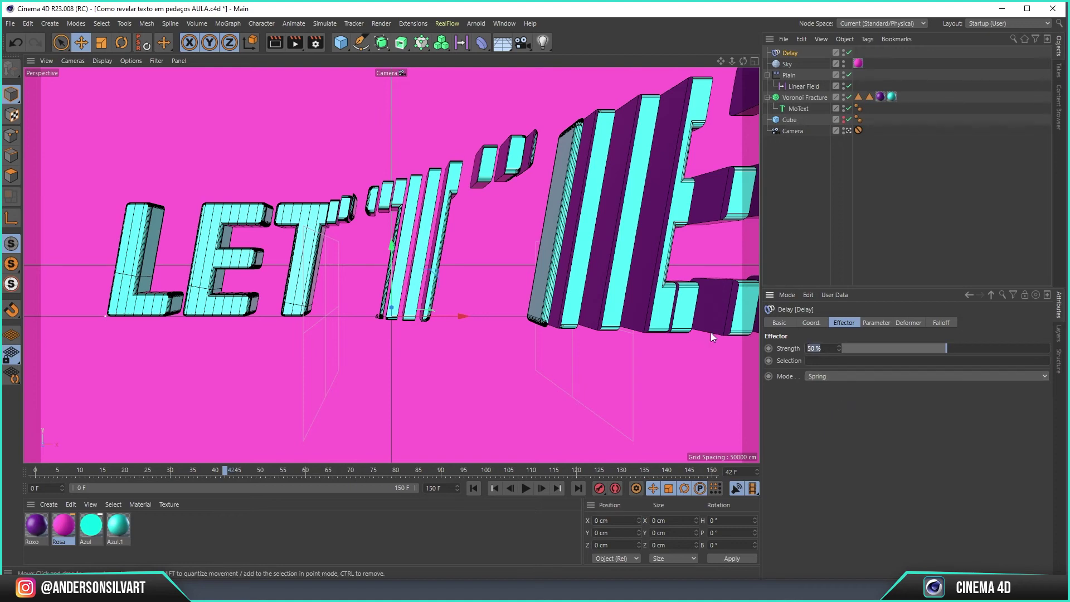
type("80")
key("Return")
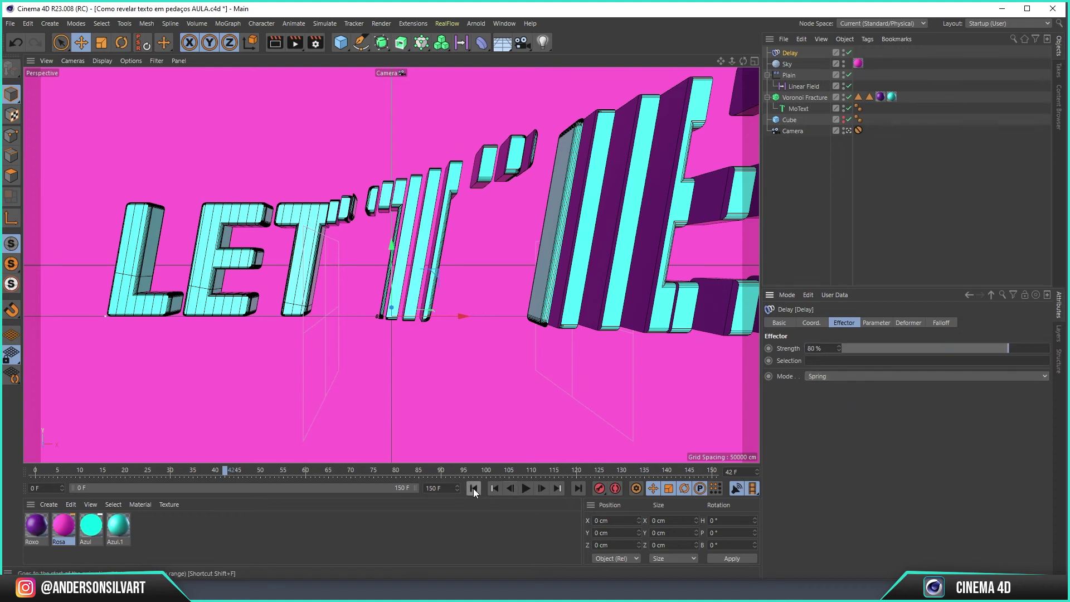
- Replay the animation from the start and scrub to frame 49
left_click(473, 489)
left_click(525, 489)
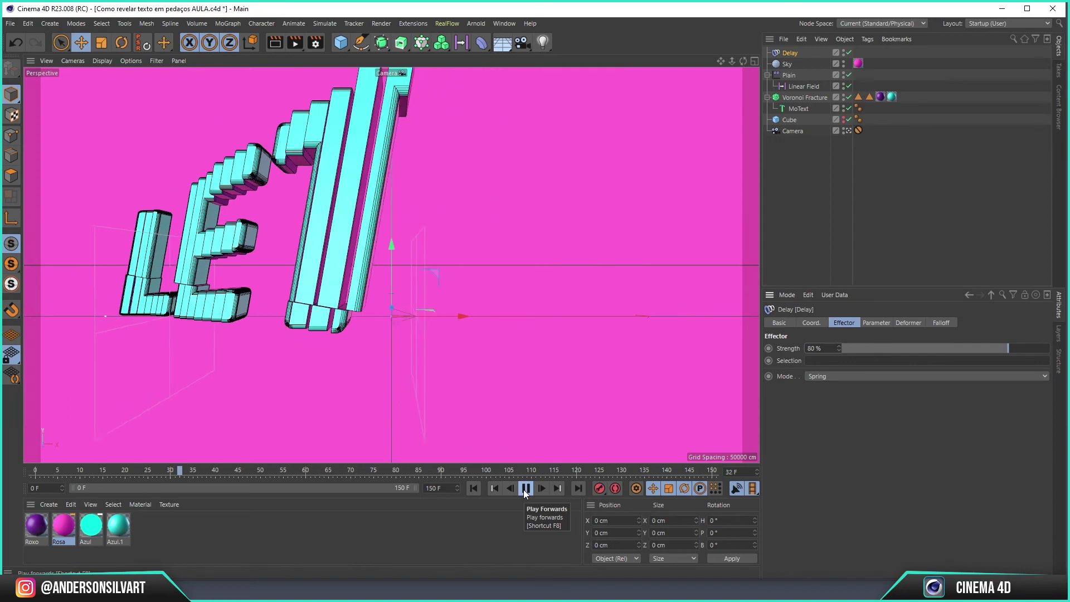
left_click(525, 489)
left_click_drag(128, 473, 256, 472)
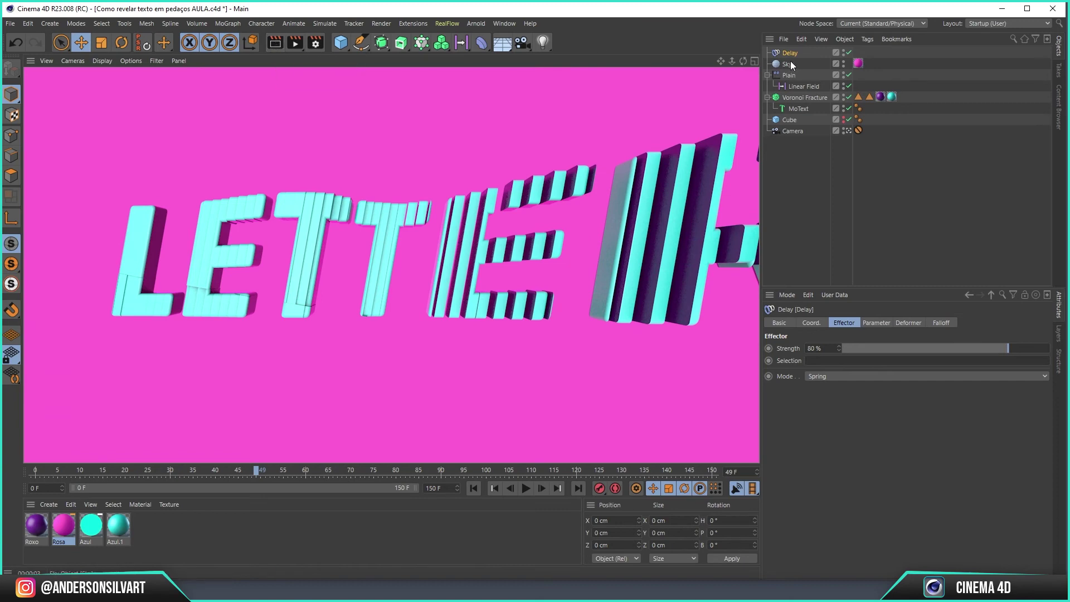
- Move the Cube to about X -11 cm, Y -69 cm, replay, preview-render, and save
left_click(792, 119)
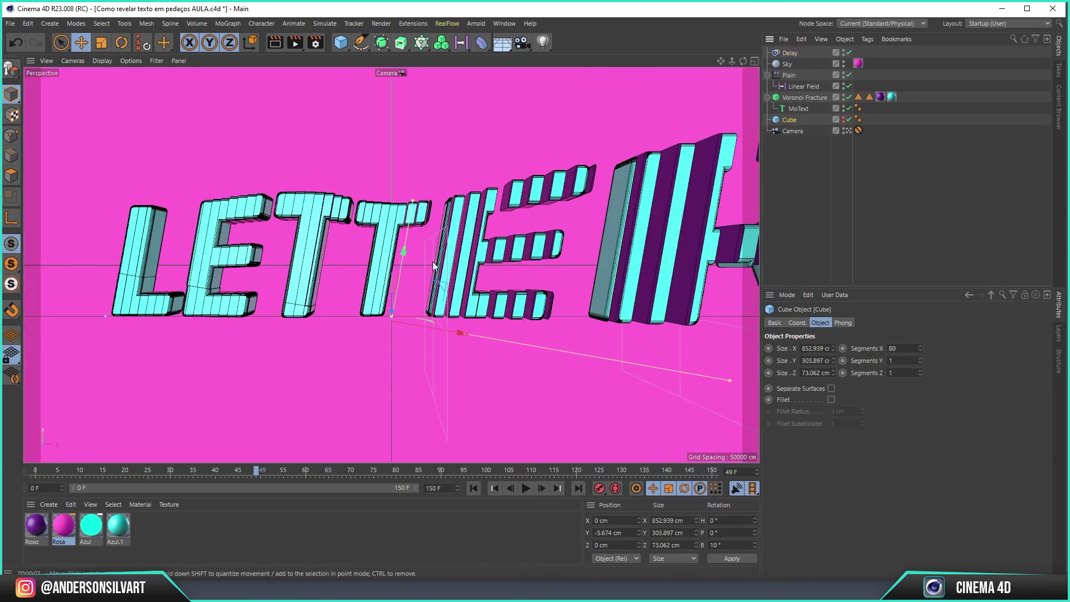
left_click_drag(399, 260, 394, 303)
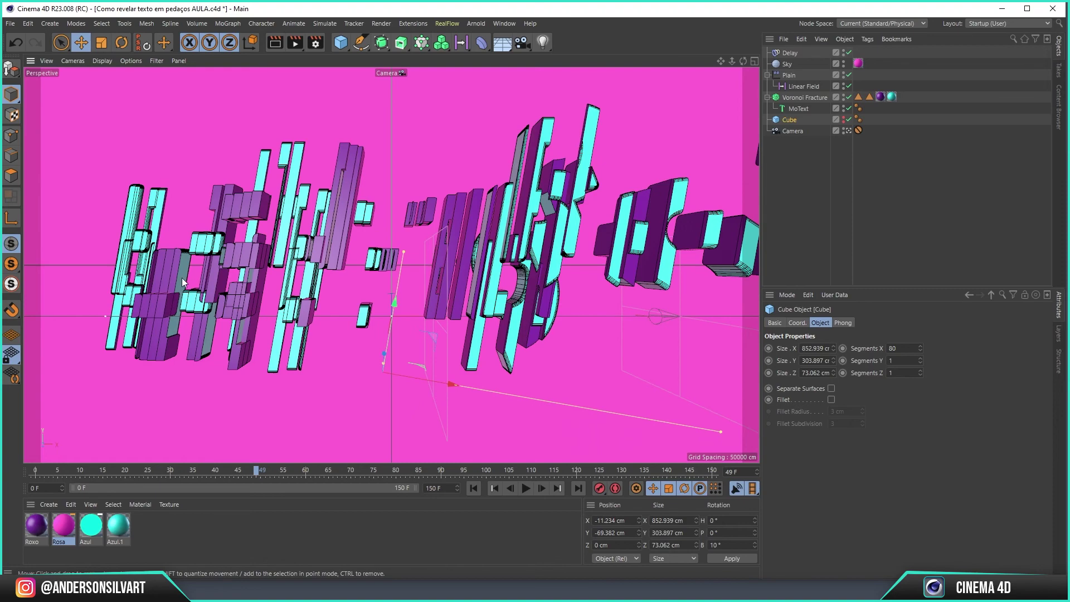
left_click(473, 488)
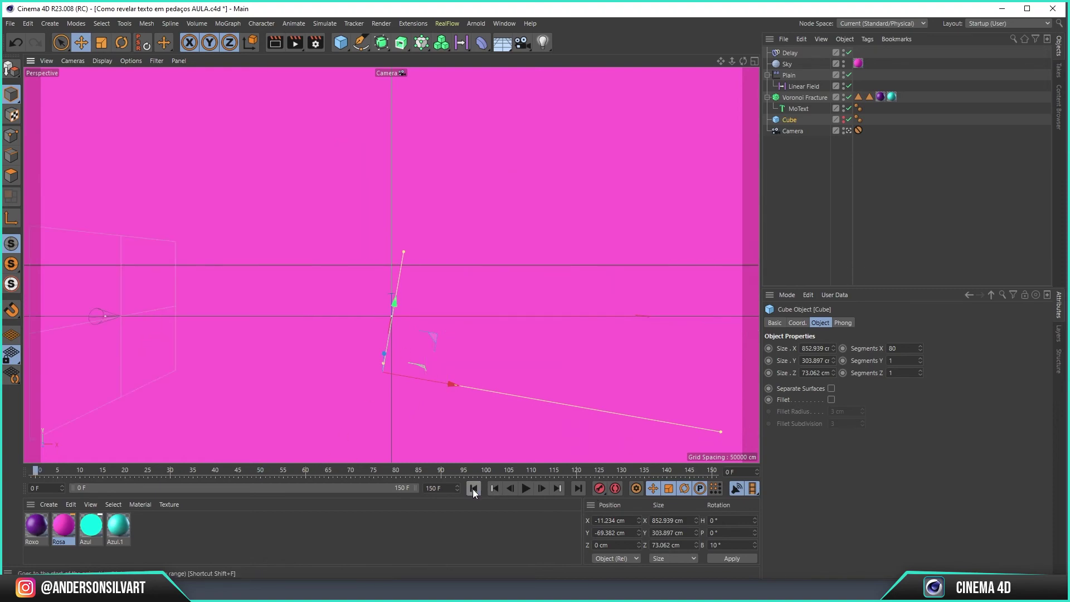
left_click(526, 489)
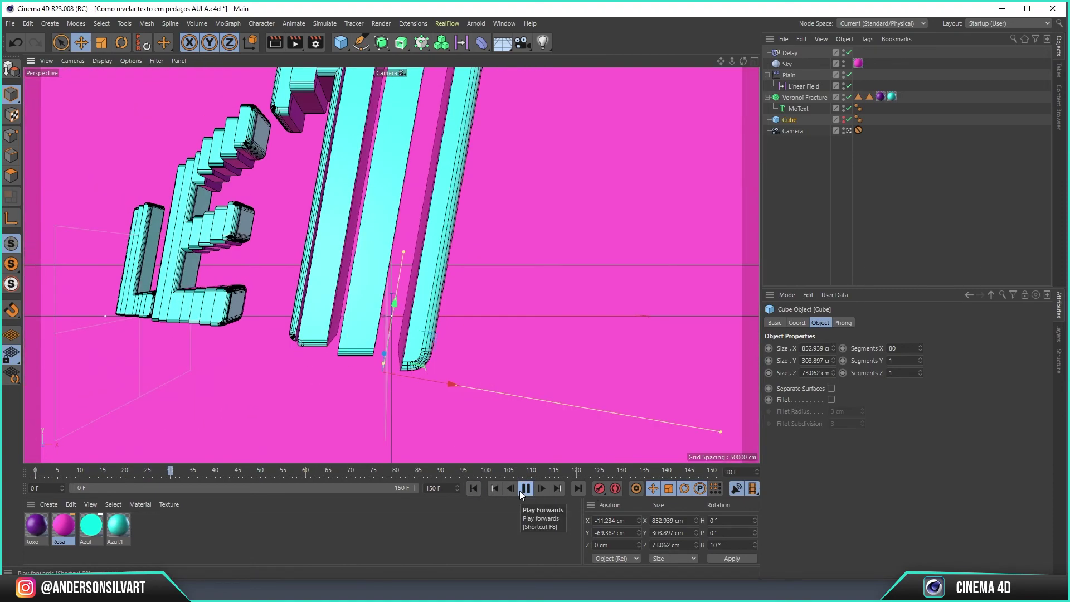
left_click(525, 489)
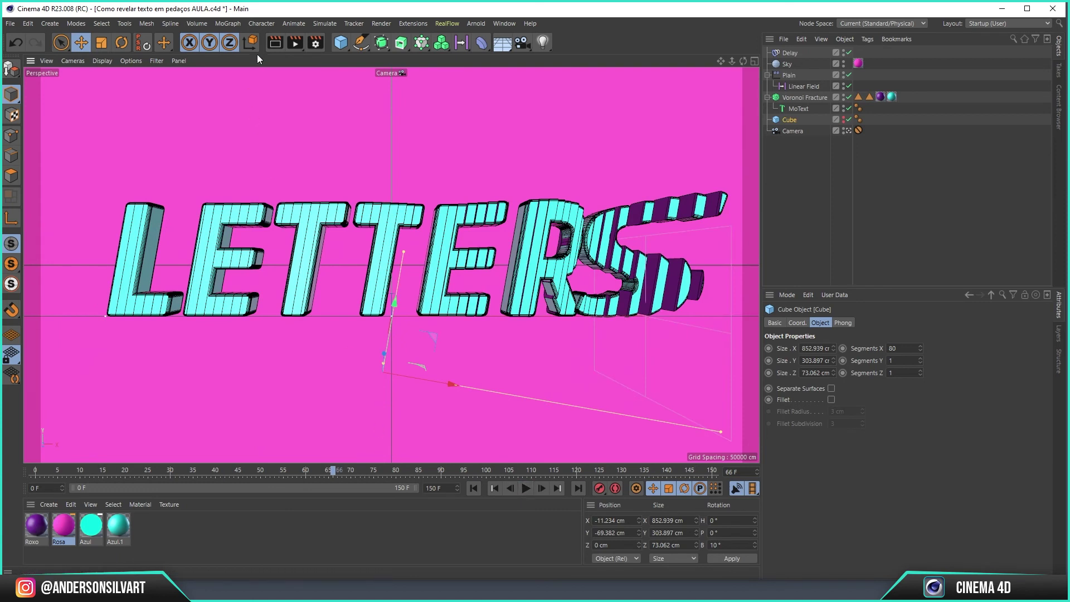
left_click(274, 41)
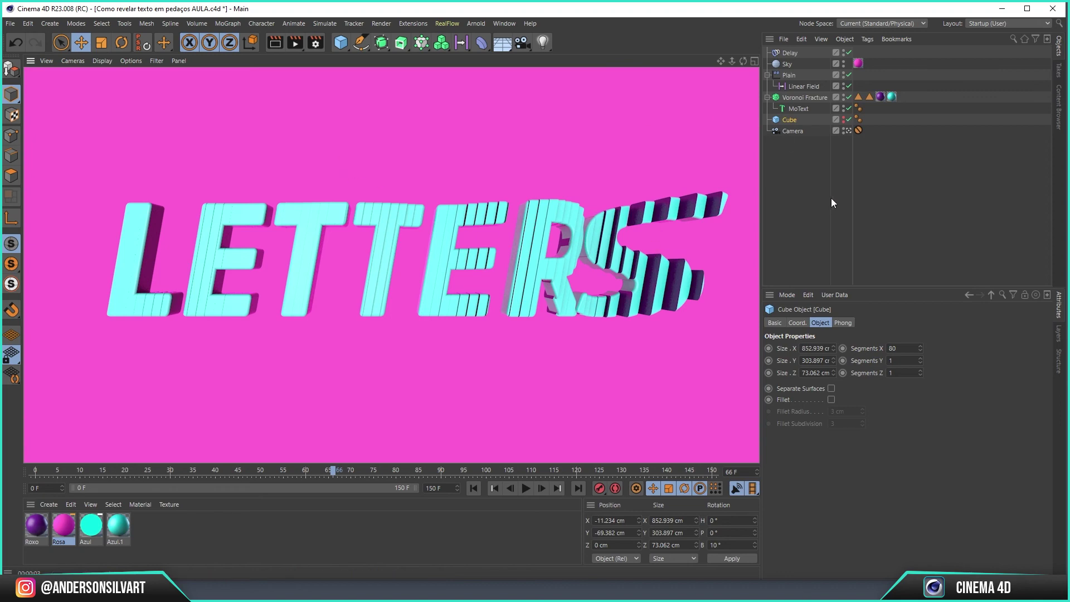
key("ctrl+s")
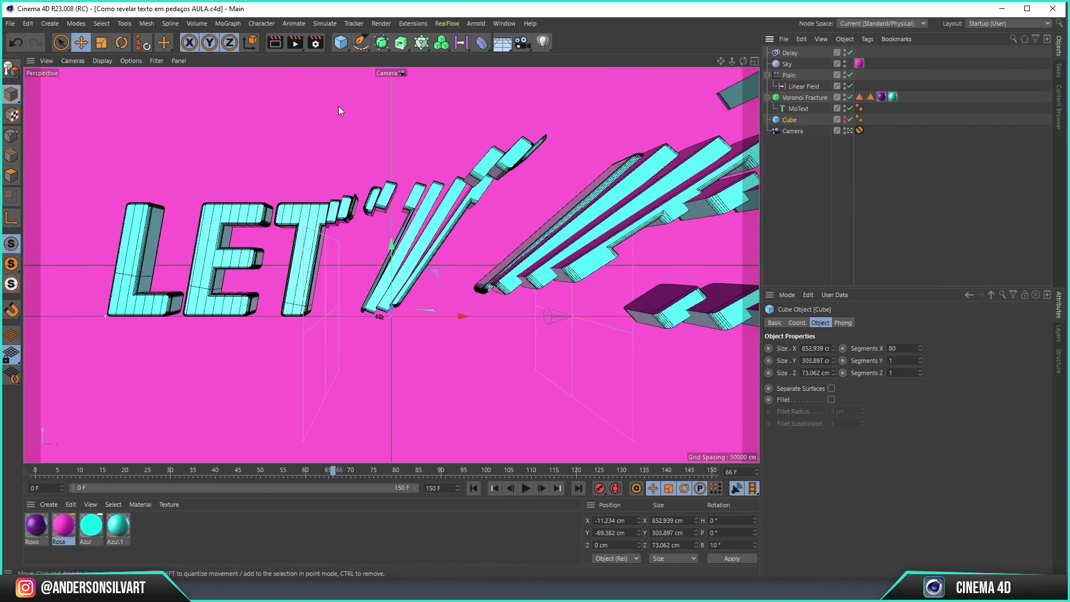